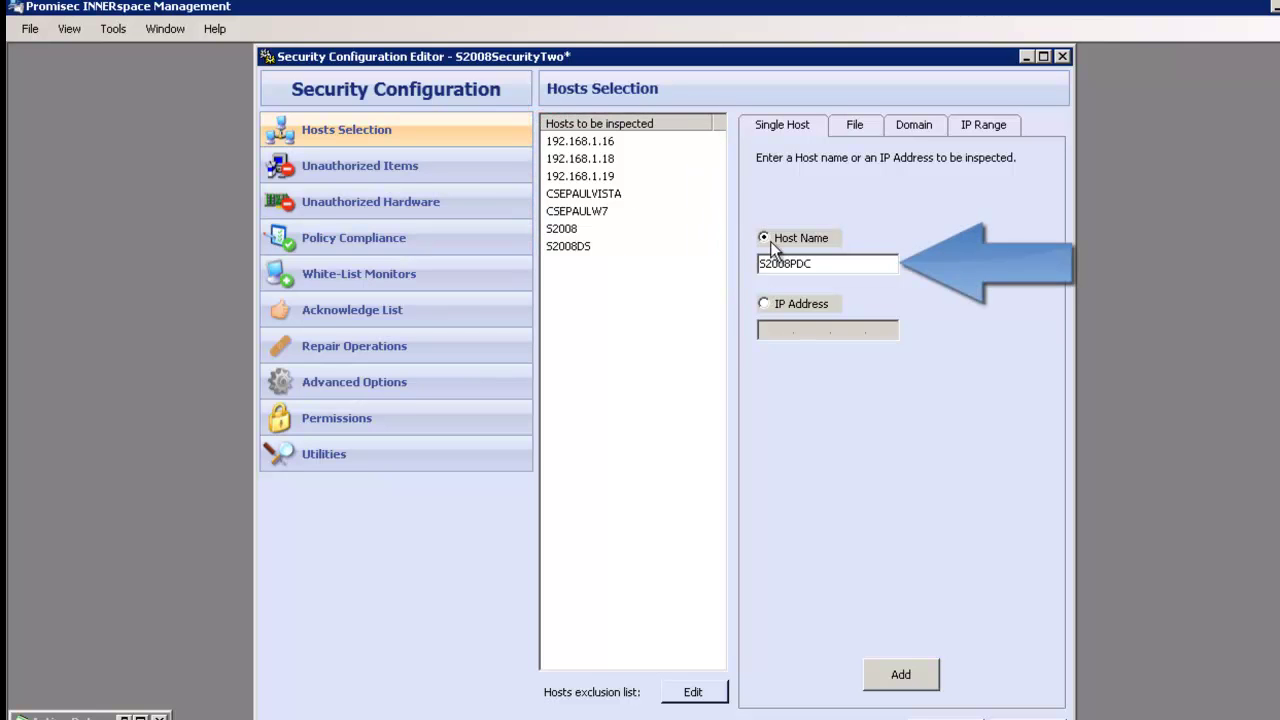
Try the IP Address host option, then the Domain and IP Range host-selection tabs
click(773, 303)
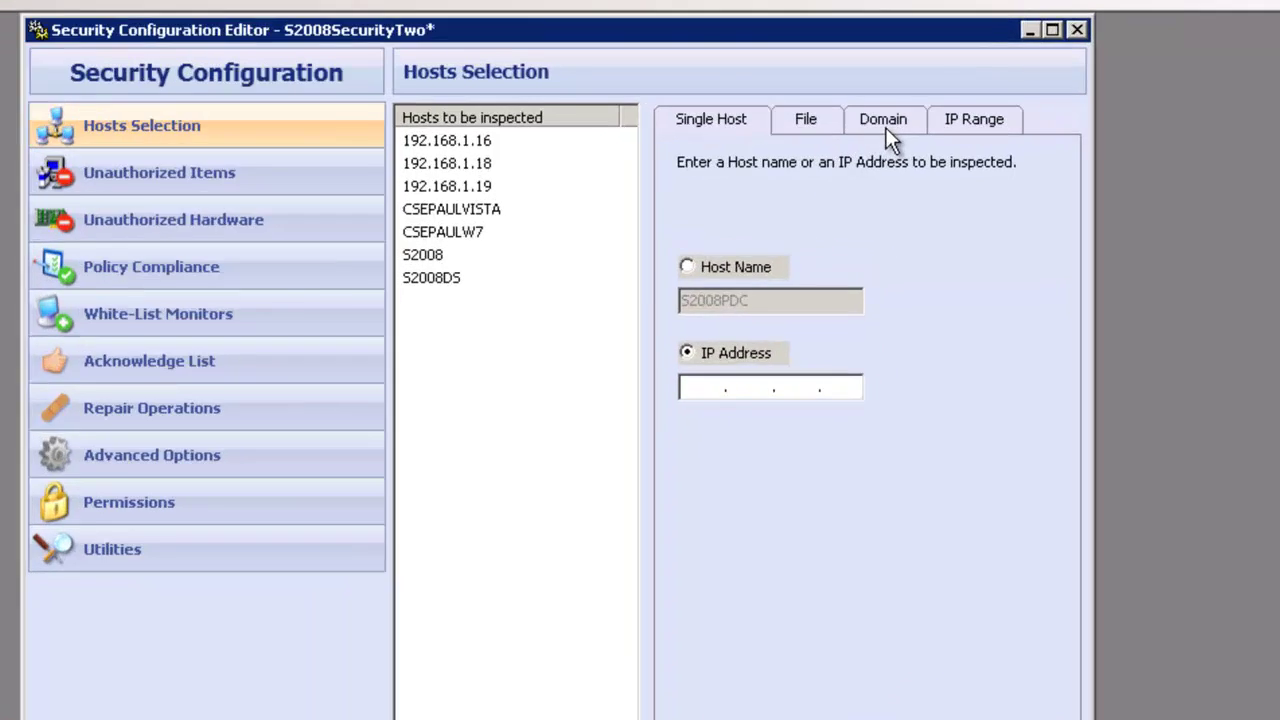
click(915, 128)
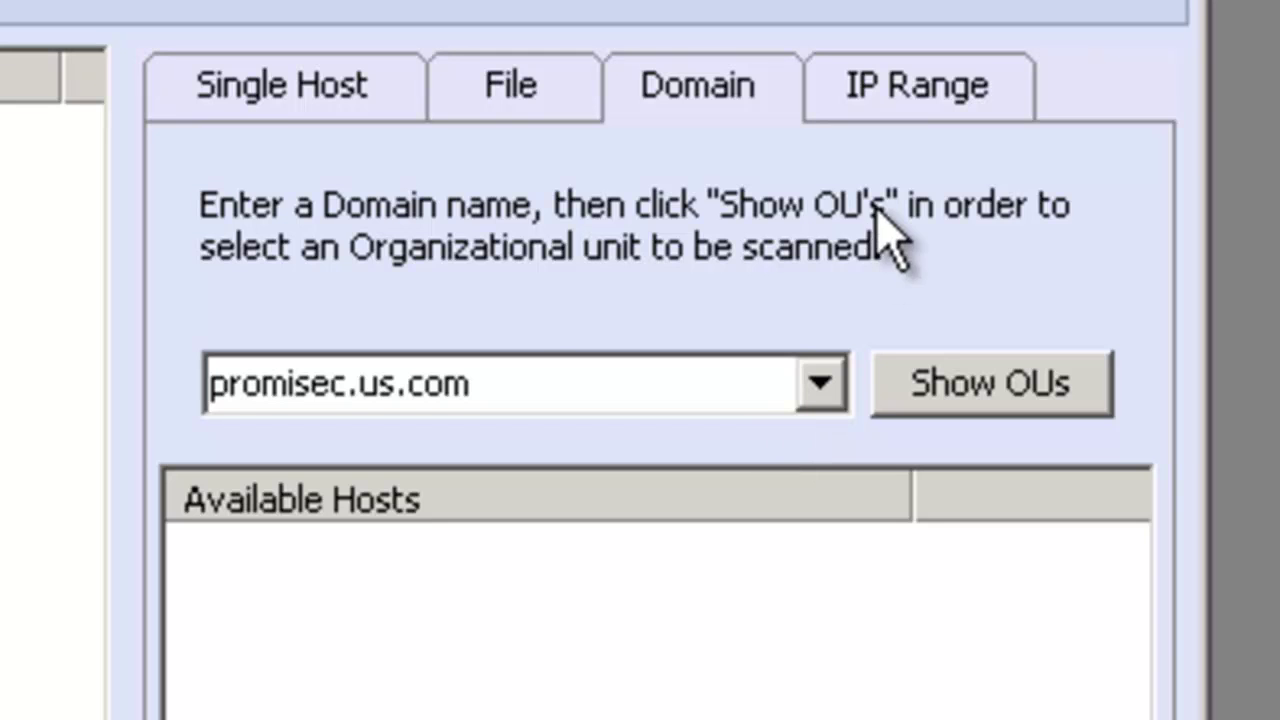
click(925, 100)
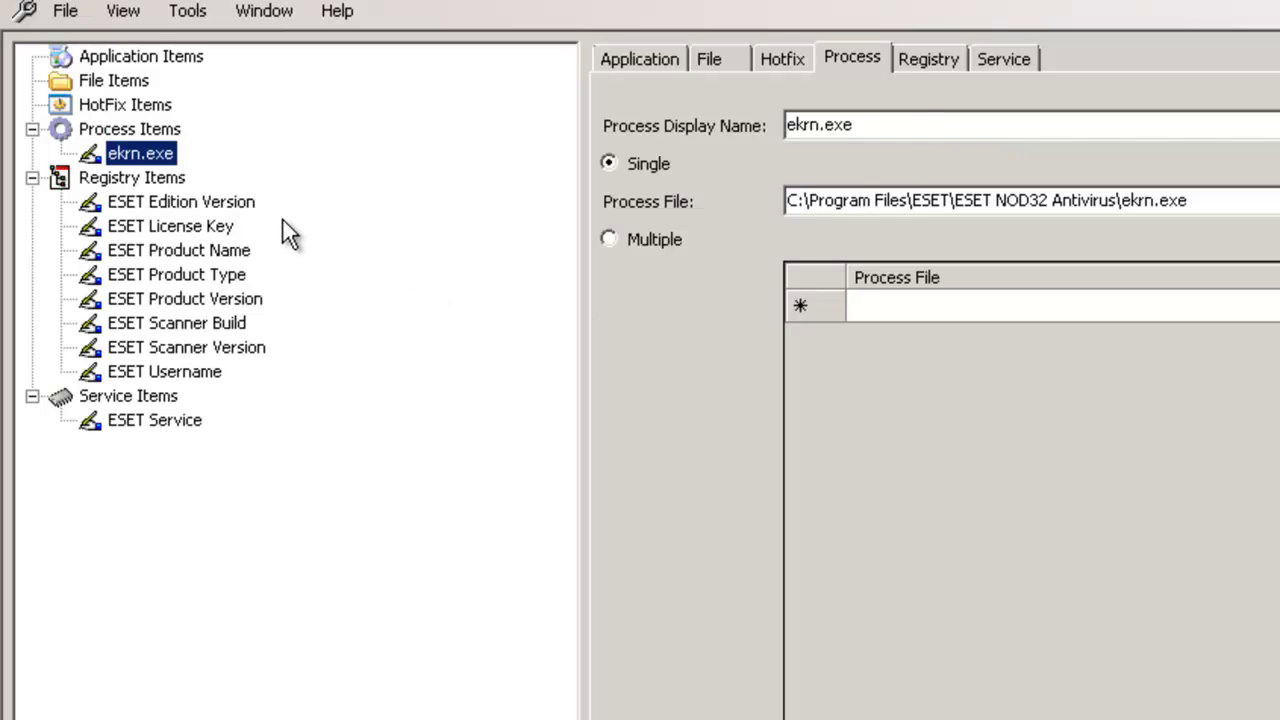
Show the ESET Service item under Service Items on the Service tab
click(176, 421)
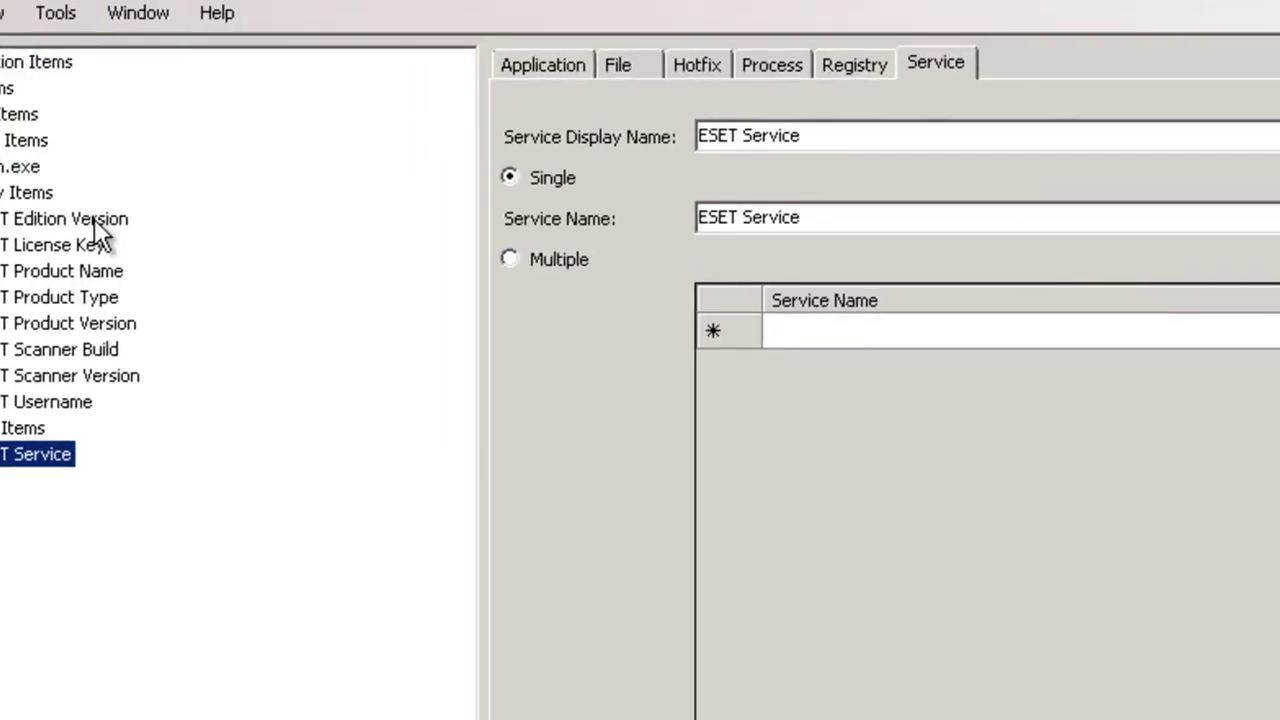
Select the ESET Edition Version registry item on the Registry tab
click(198, 203)
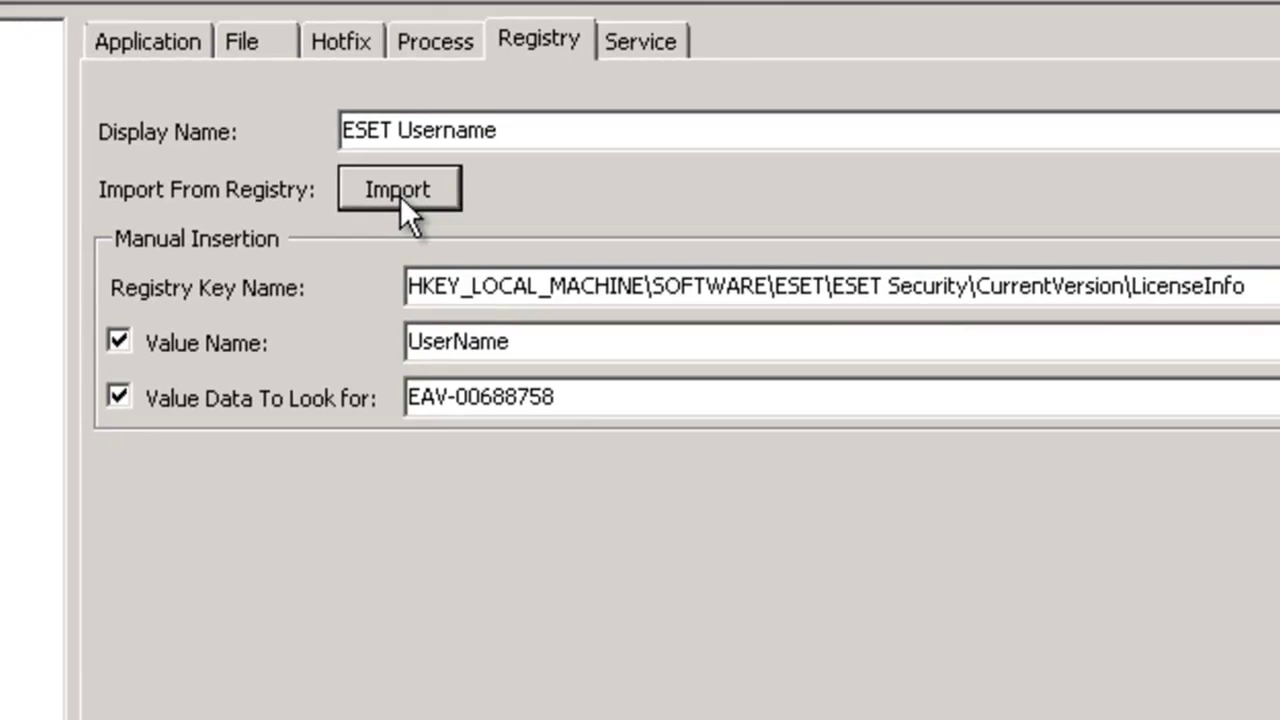
In the registry import browser, connect to the network registry of 192.168.1.17
click(375, 255)
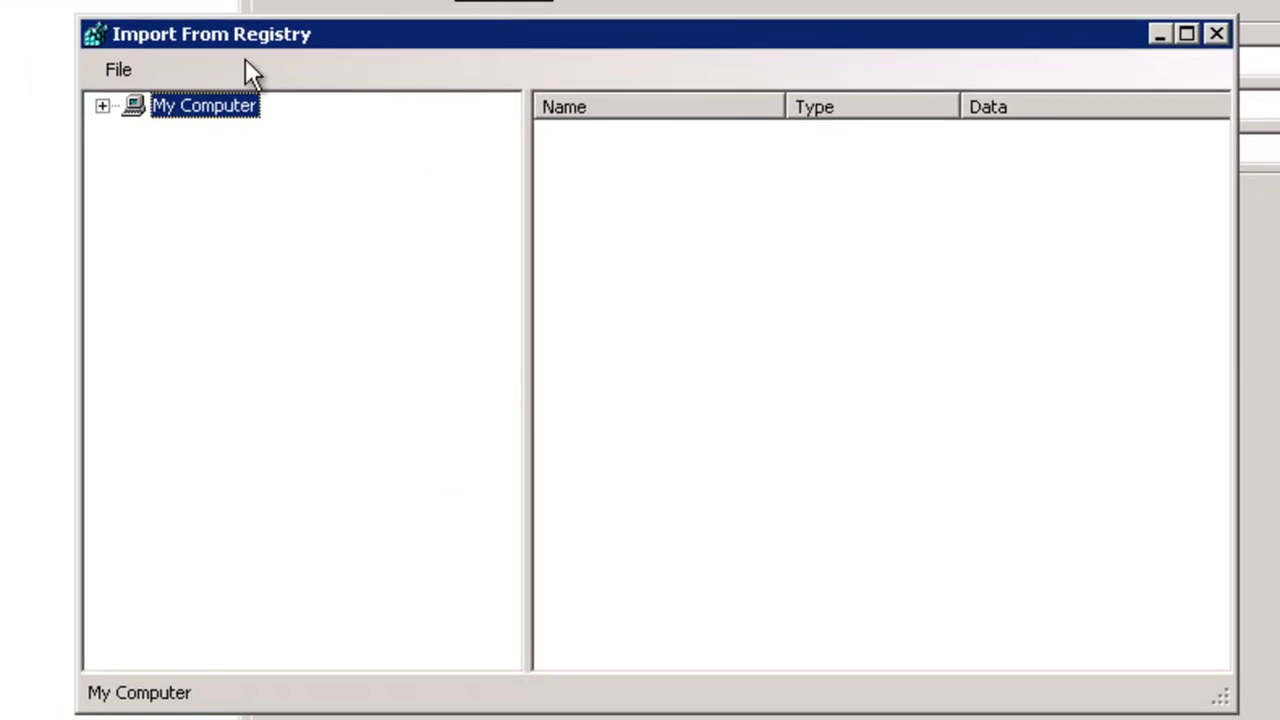
click(110, 97)
click(196, 250)
click(135, 79)
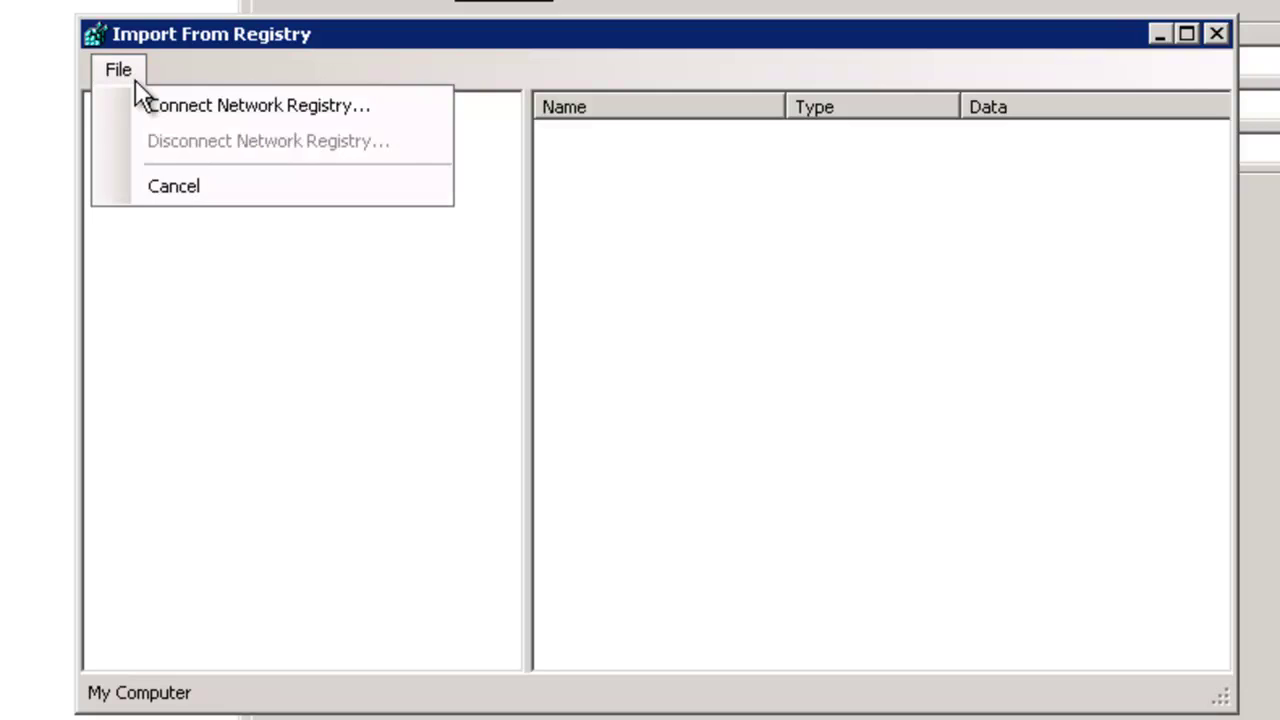
click(162, 112)
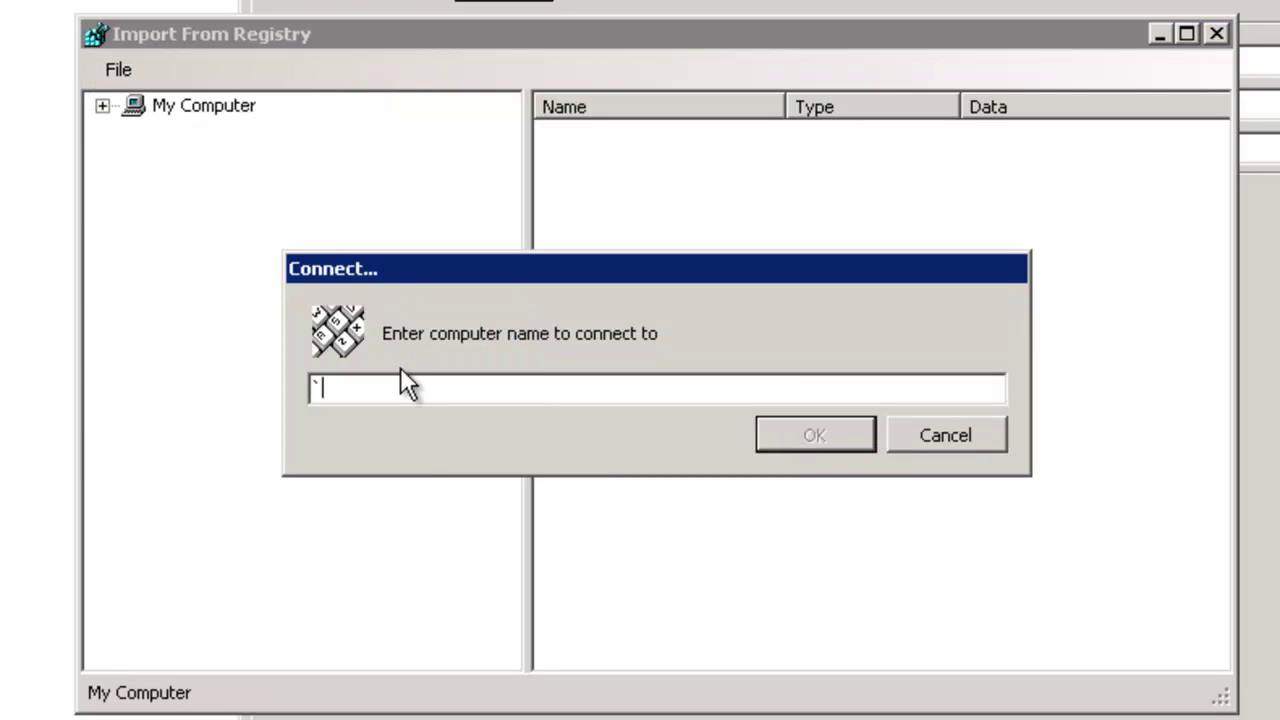
text(192.168.1.17)
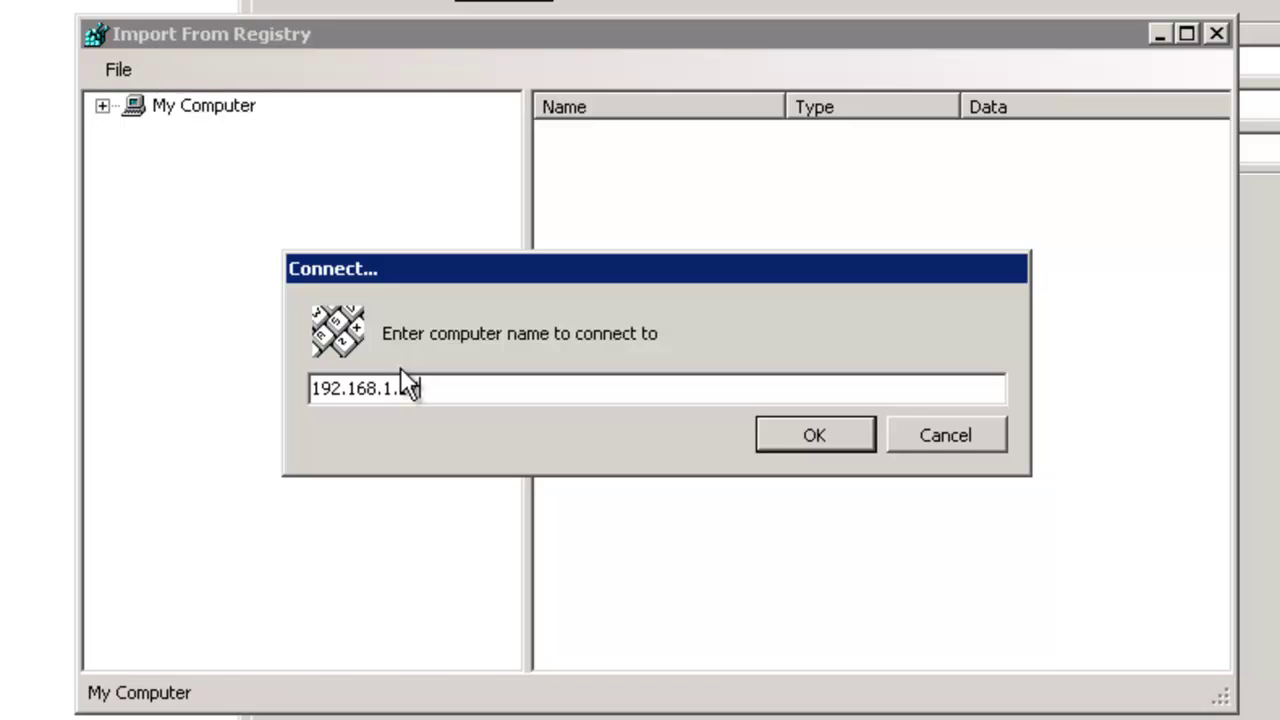
click(777, 425)
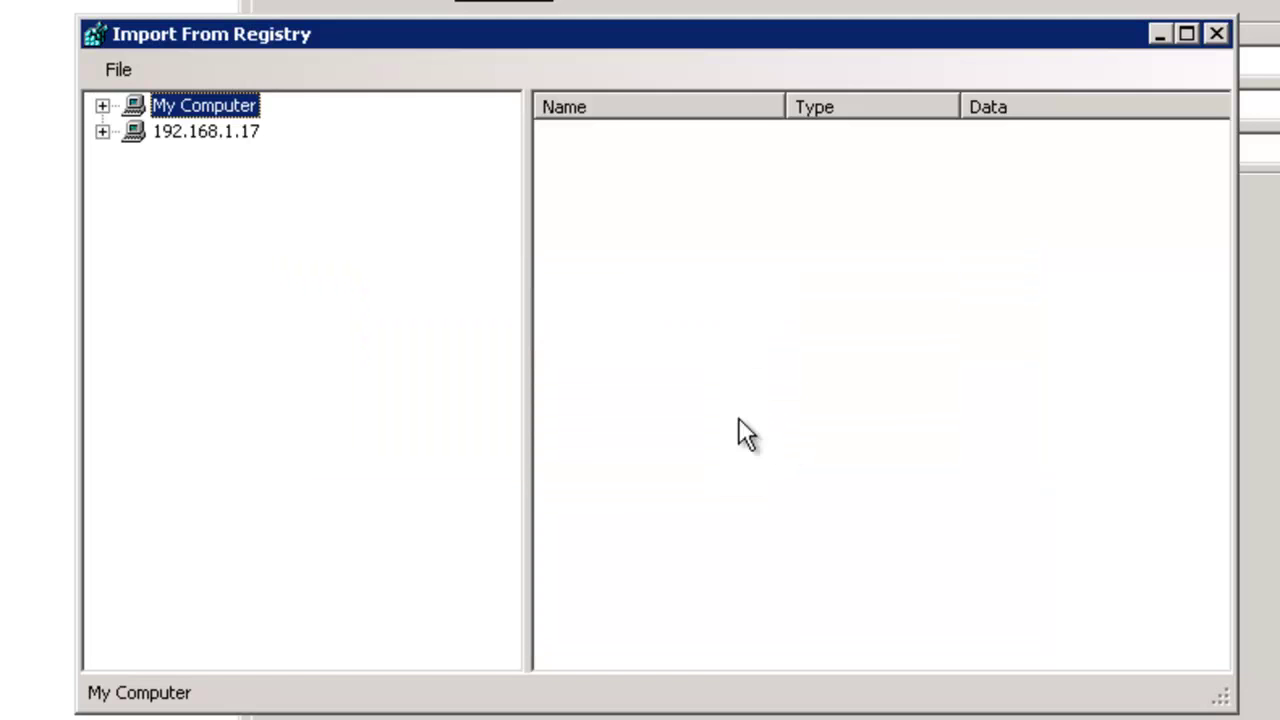
Import ProductCode from HKLM\SOFTWARE\ESET\ESET Security\CurrentVersion\Info, looking for both value and data
click(102, 132)
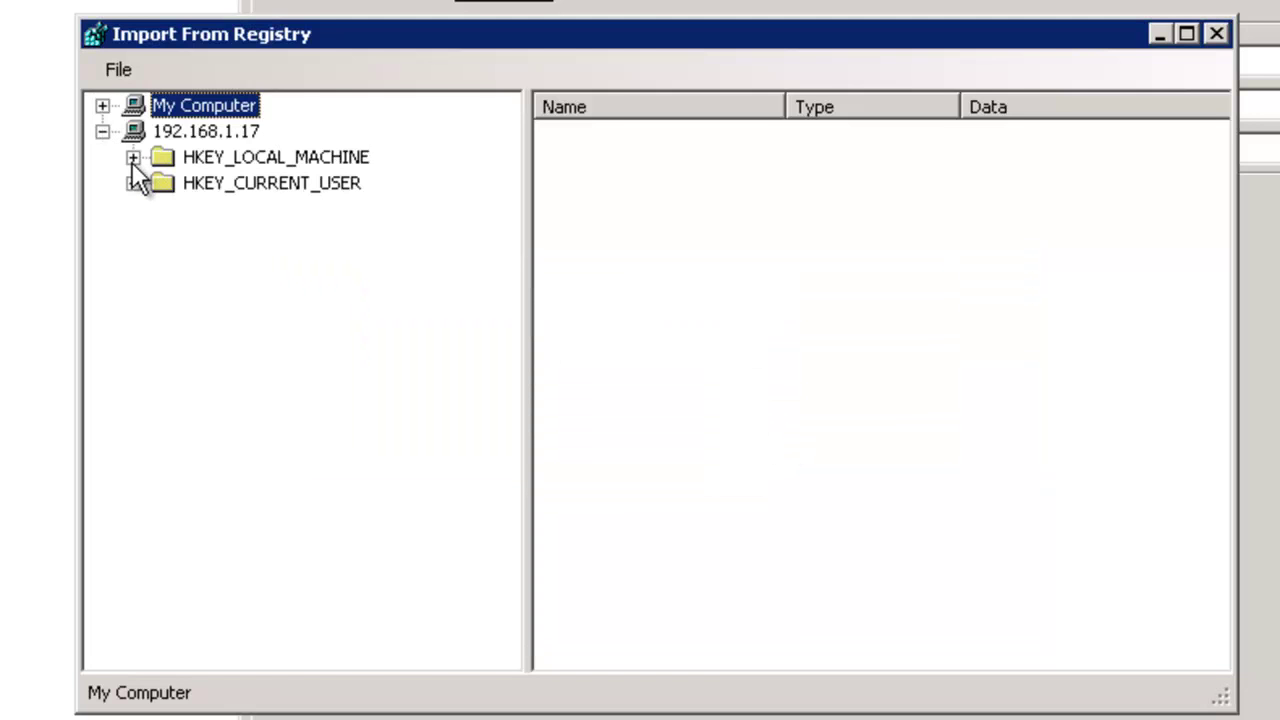
click(133, 158)
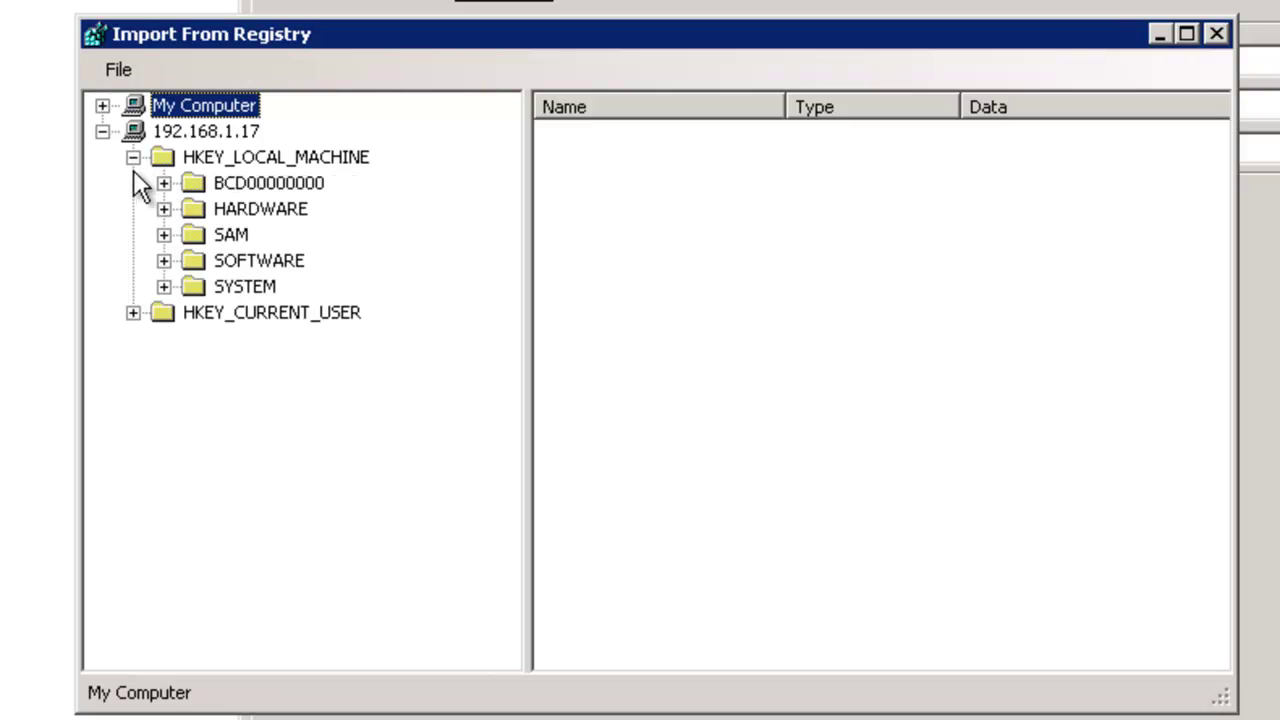
click(165, 261)
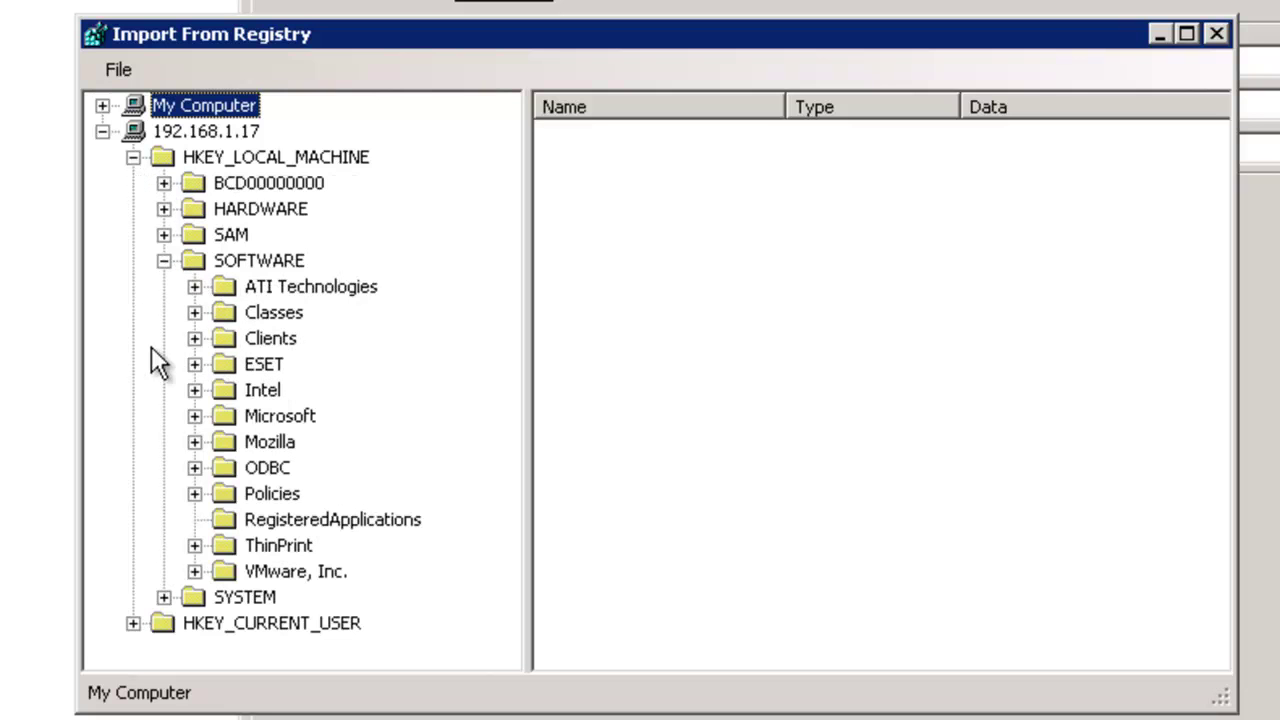
click(194, 364)
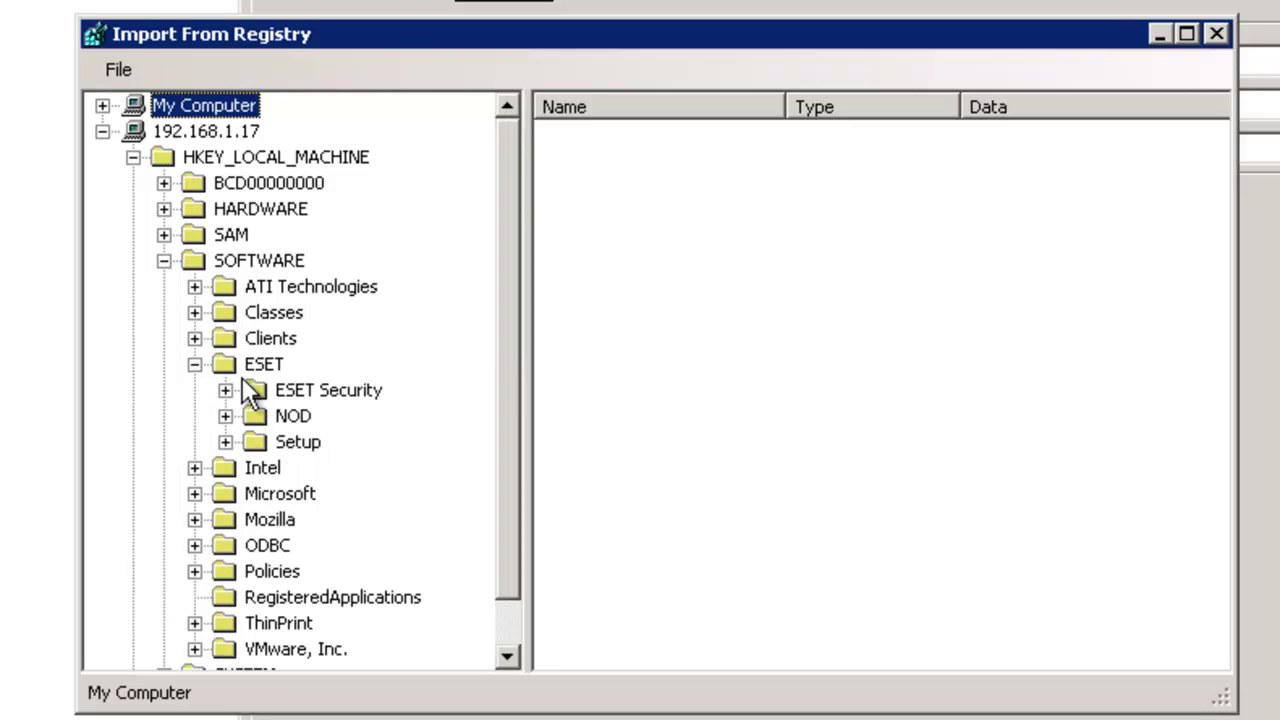
click(296, 392)
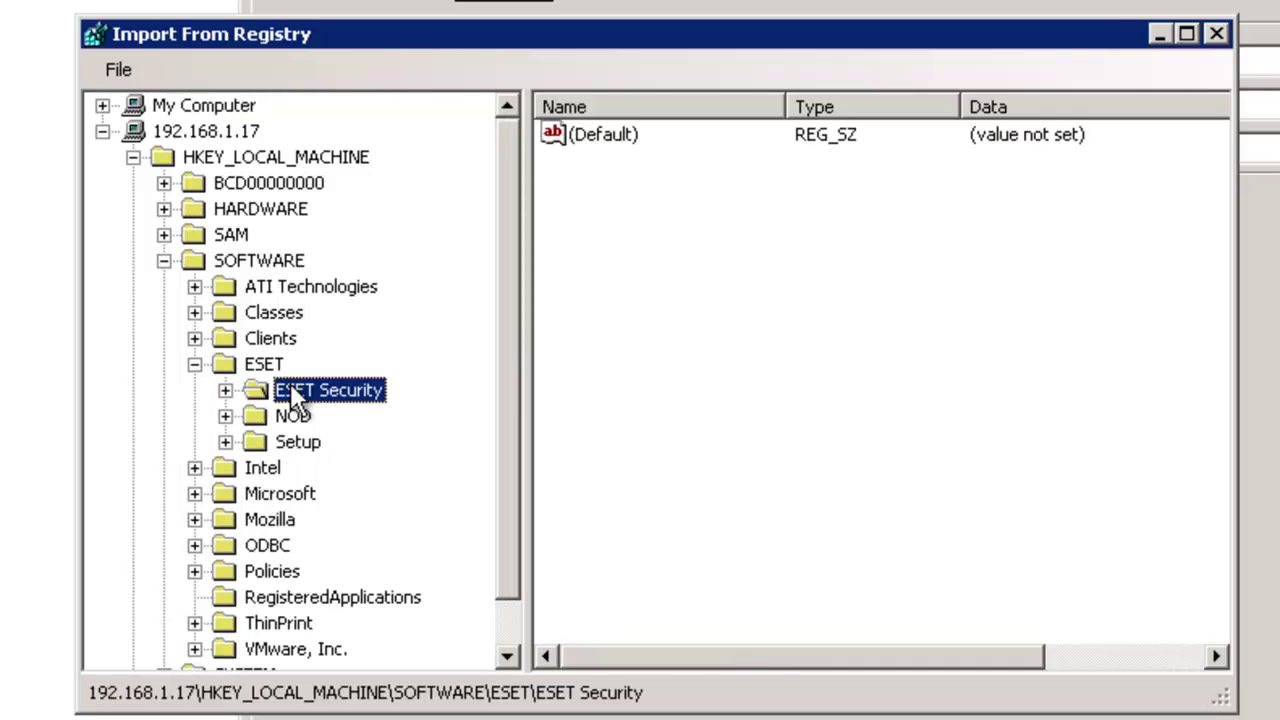
click(252, 366)
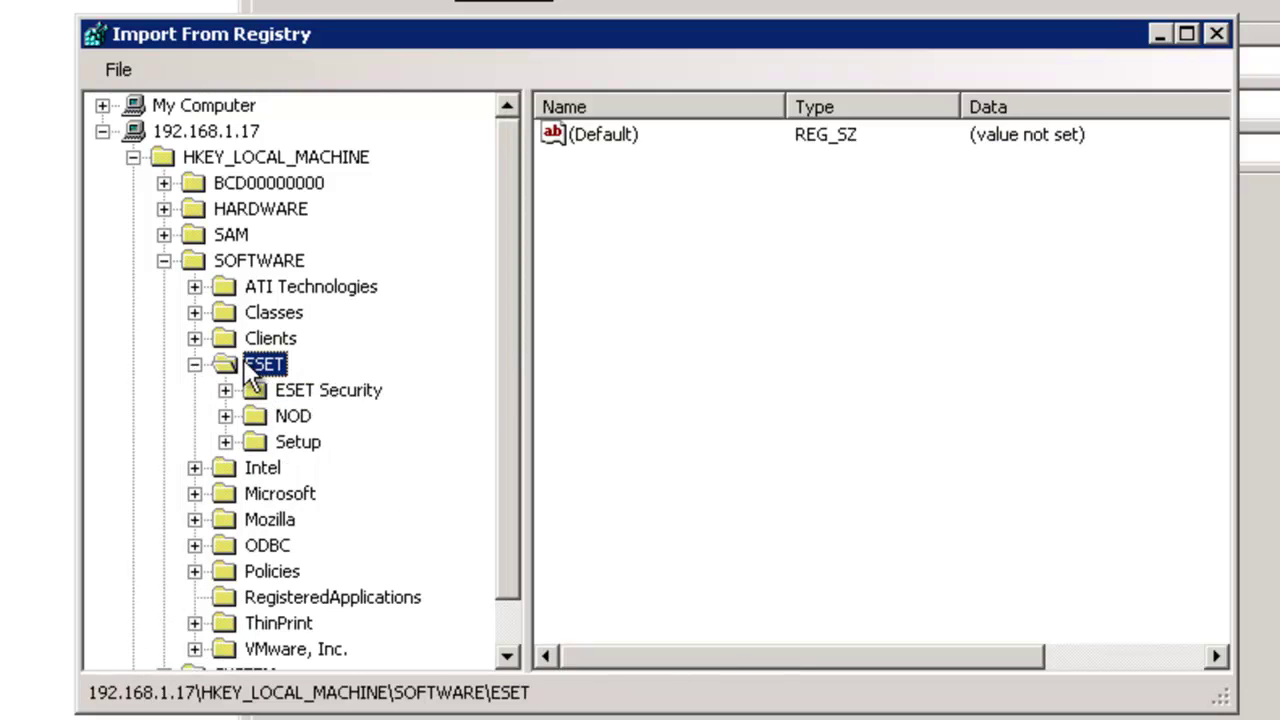
click(226, 390)
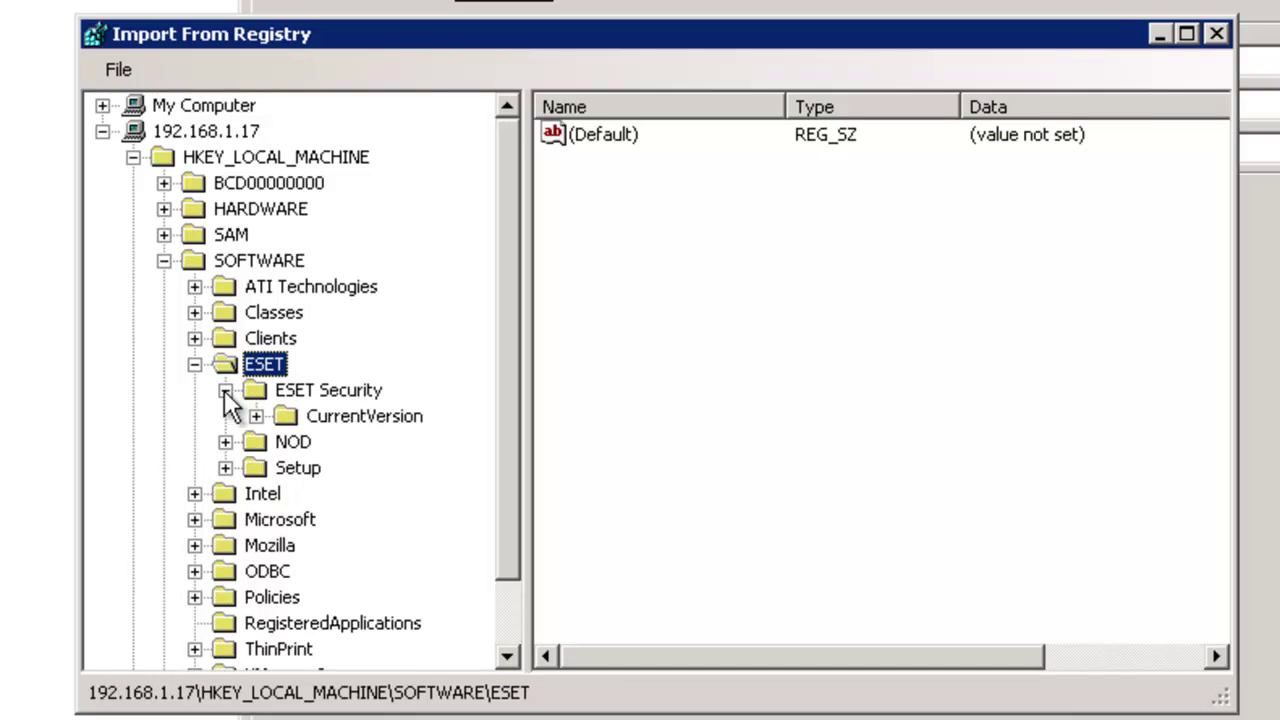
click(362, 418)
click(256, 416)
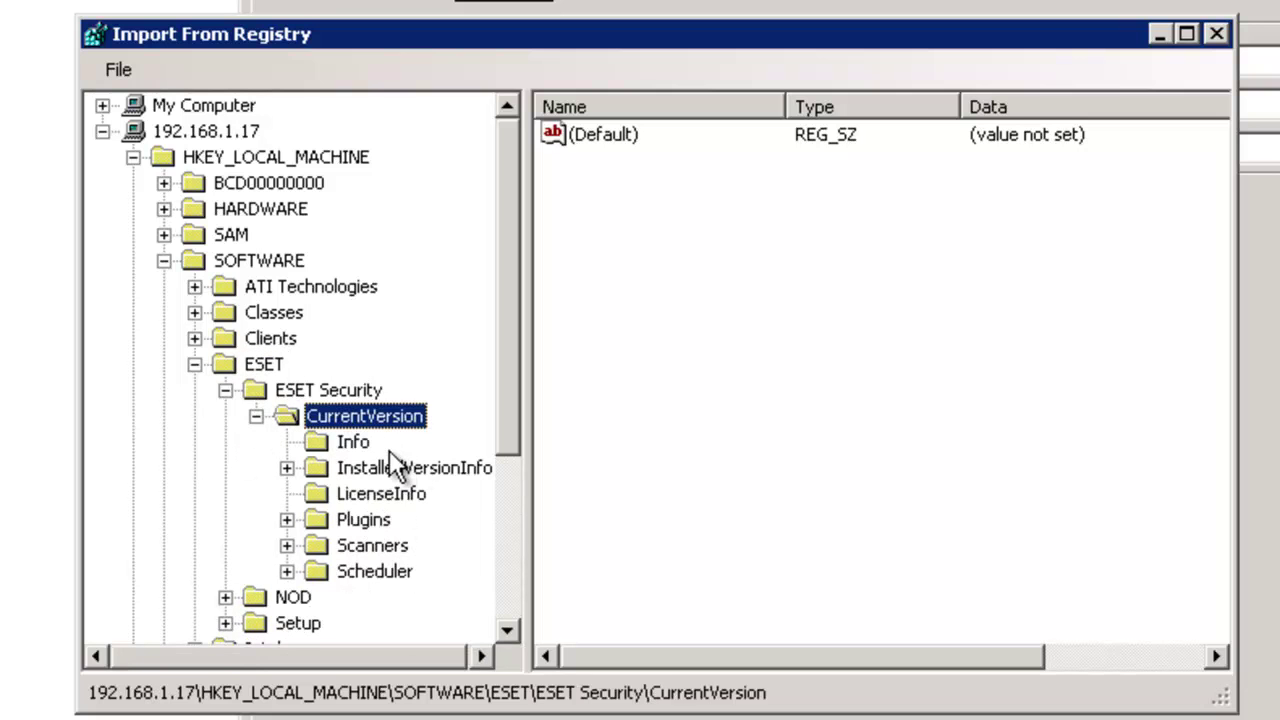
click(366, 444)
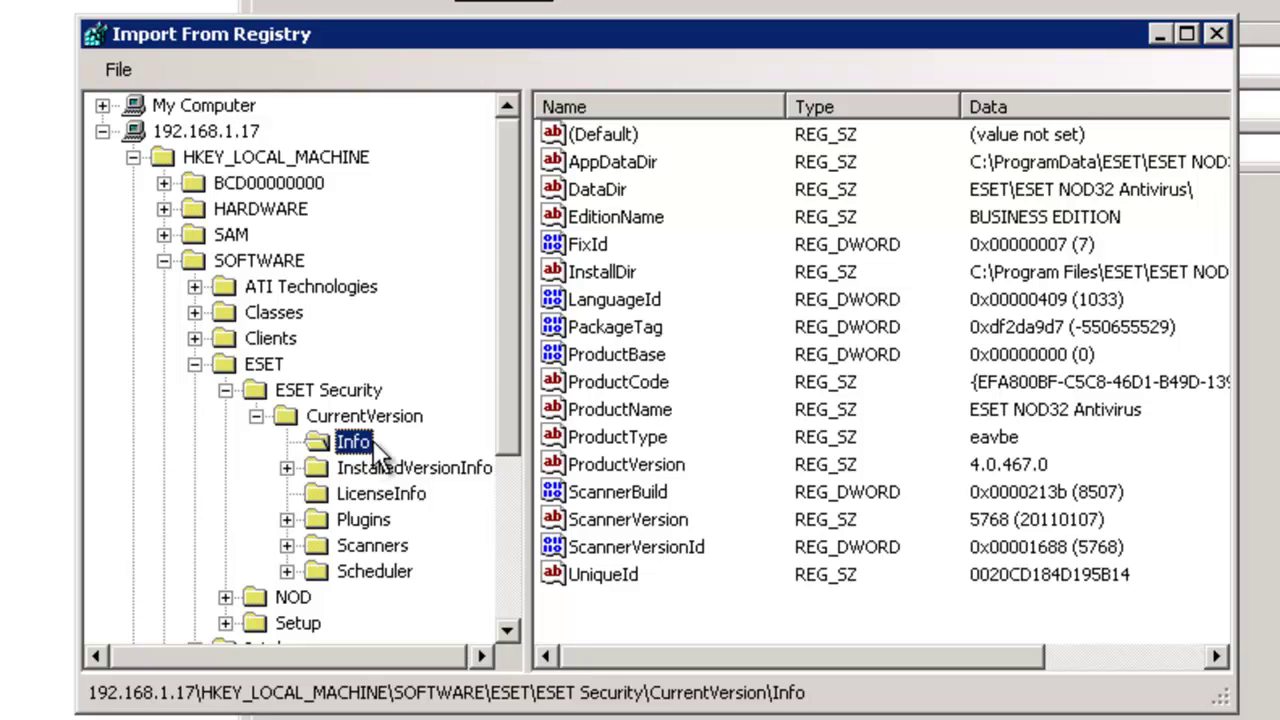
click(652, 495)
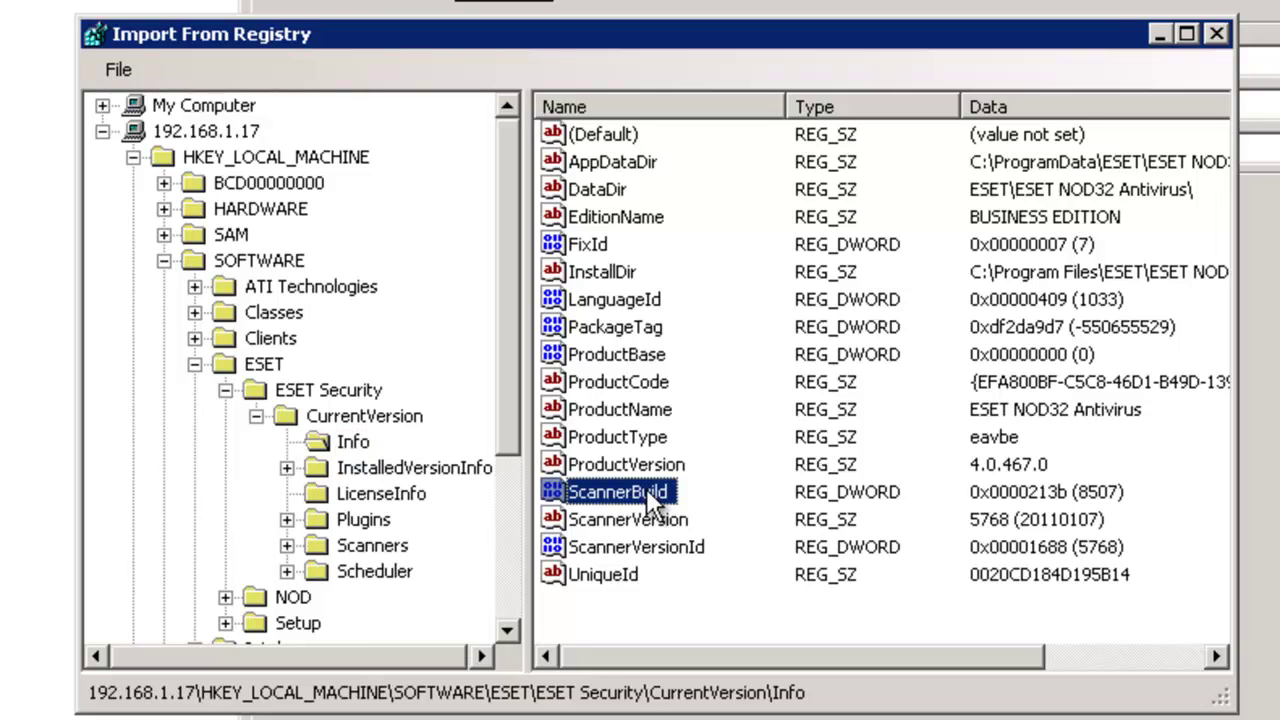
click(632, 386)
right_click(634, 389)
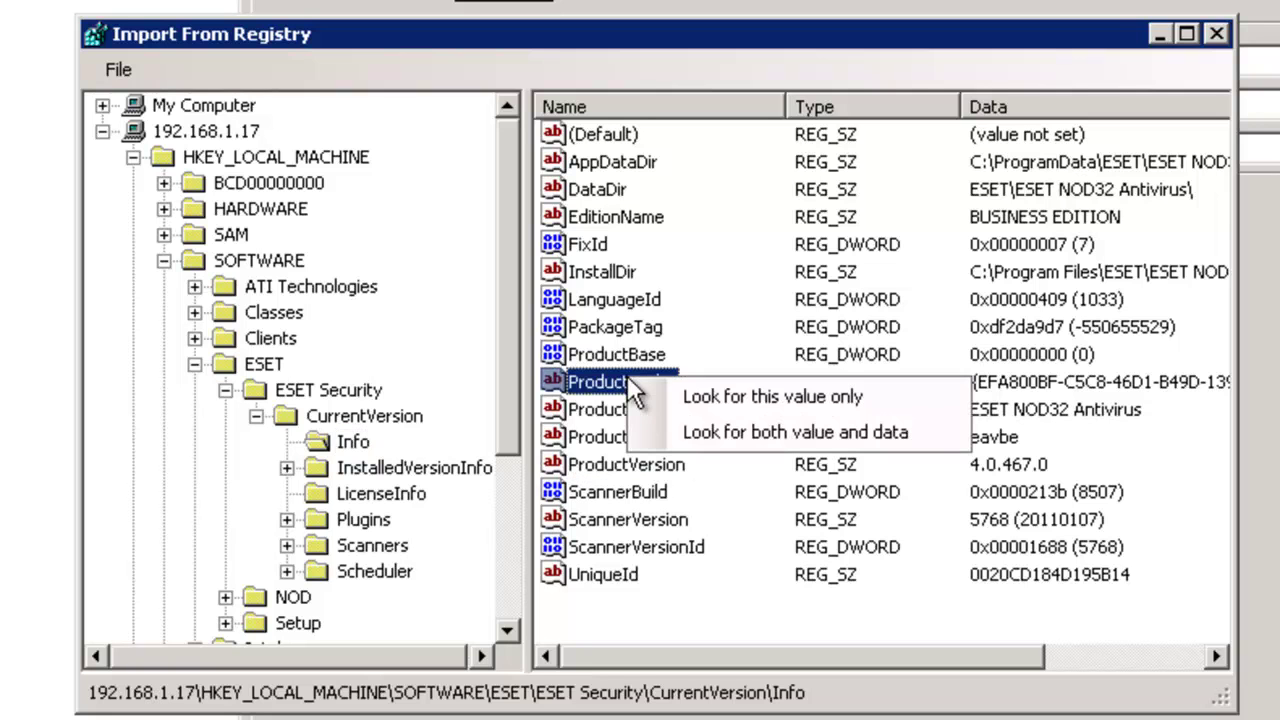
click(708, 434)
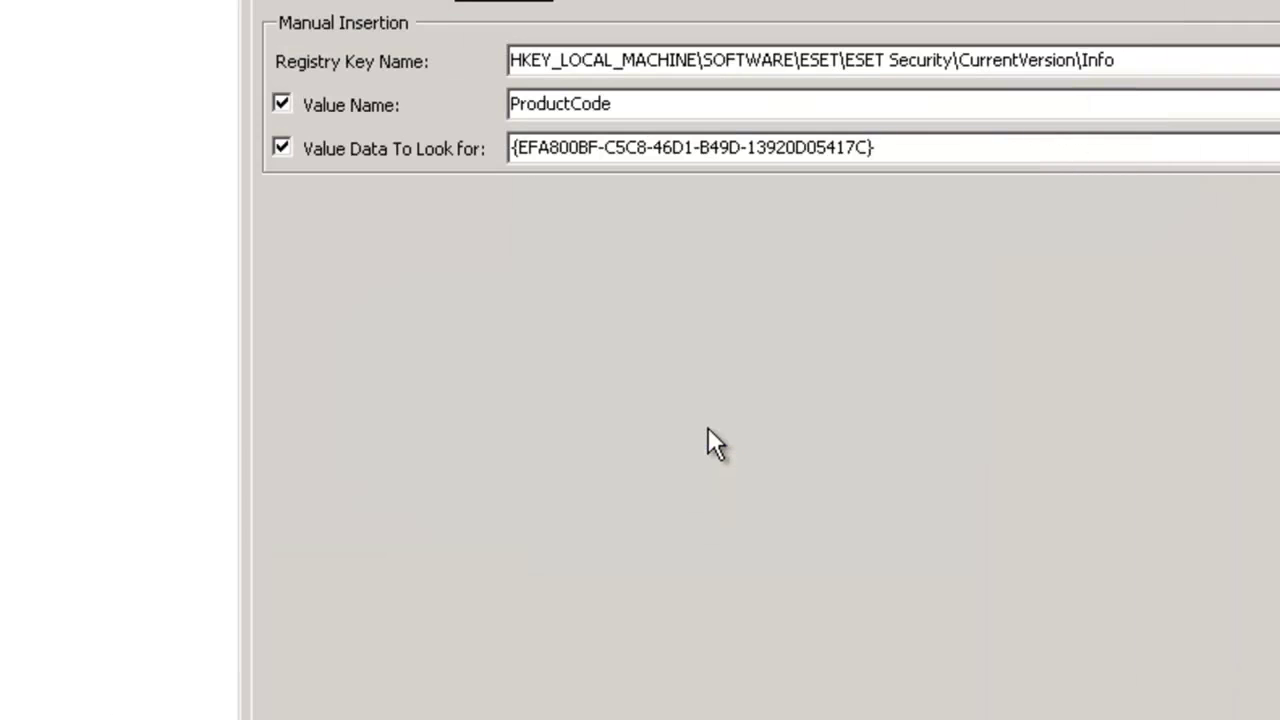
Replace the ProductCode GUID in the value data with ANY
click(894, 147)
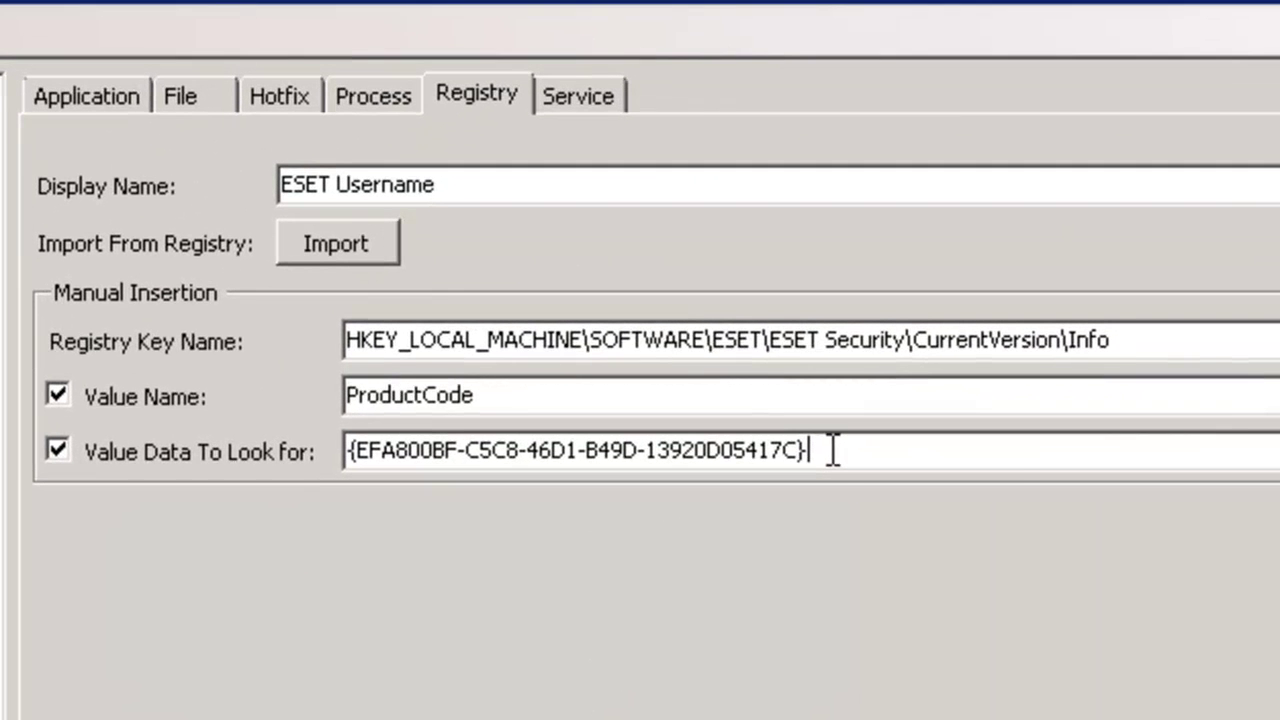
key(BackSpace)
key(BackSpace)
key(BackSpace)
key(BackSpace)
key(BackSpace)
key(BackSpace)
key(BackSpace)
key(BackSpace)
key(BackSpace)
key(BackSpace)
key(BackSpace)
key(BackSpace)
key(BackSpace)
key(BackSpace)
key(BackSpace)
key(BackSpace)
key(BackSpace)
key(BackSpace)
key(BackSpace)
key(BackSpace)
key(BackSpace)
key(BackSpace)
key(BackSpace)
key(BackSpace)
key(BackSpace)
key(BackSpace)
key(BackSpace)
key(BackSpace)
key(BackSpace)
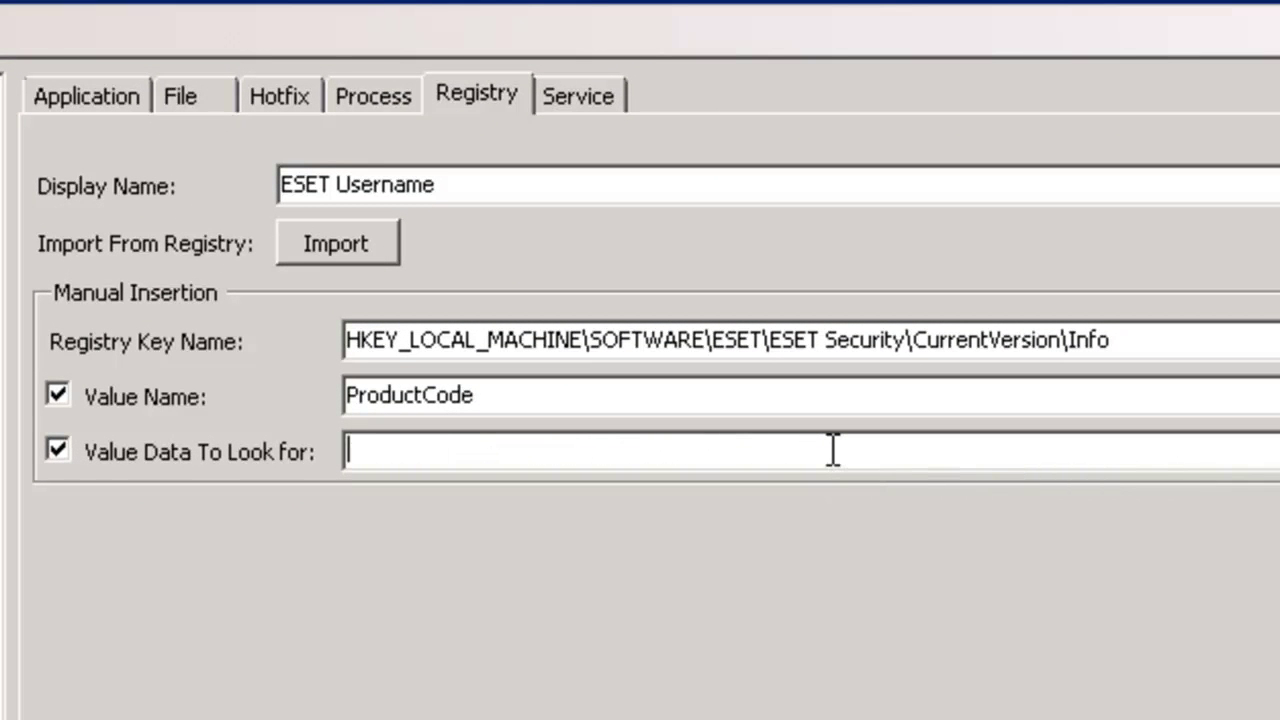
text(ANY)
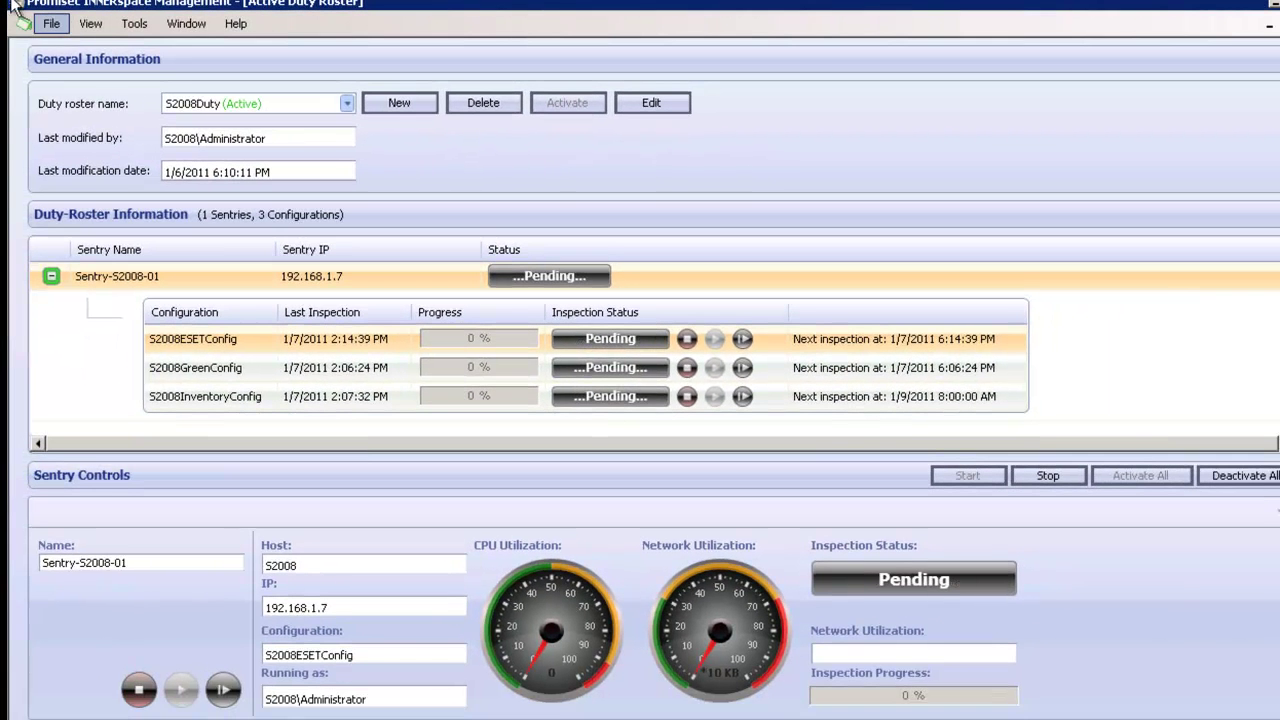
Open the S2008ESETConfig security and compliance configuration via File > Open
click(188, 24)
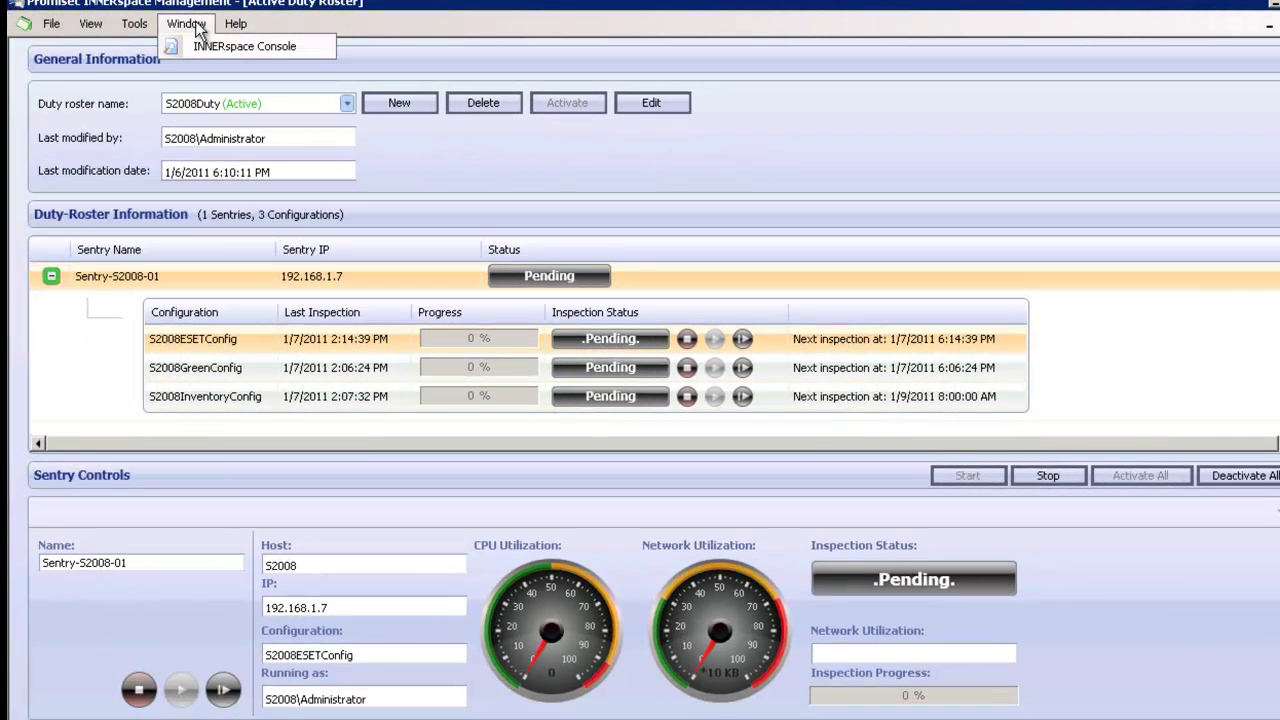
mouse_move(138, 30)
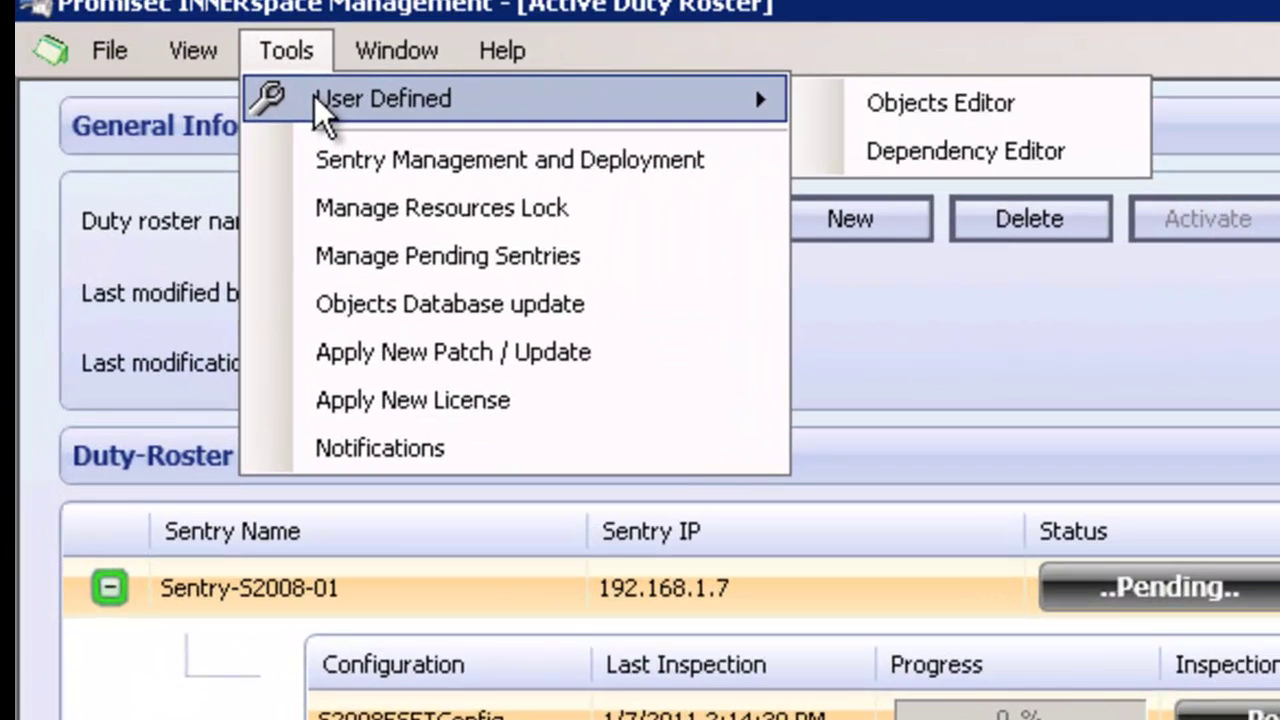
click(39, 55)
click(108, 52)
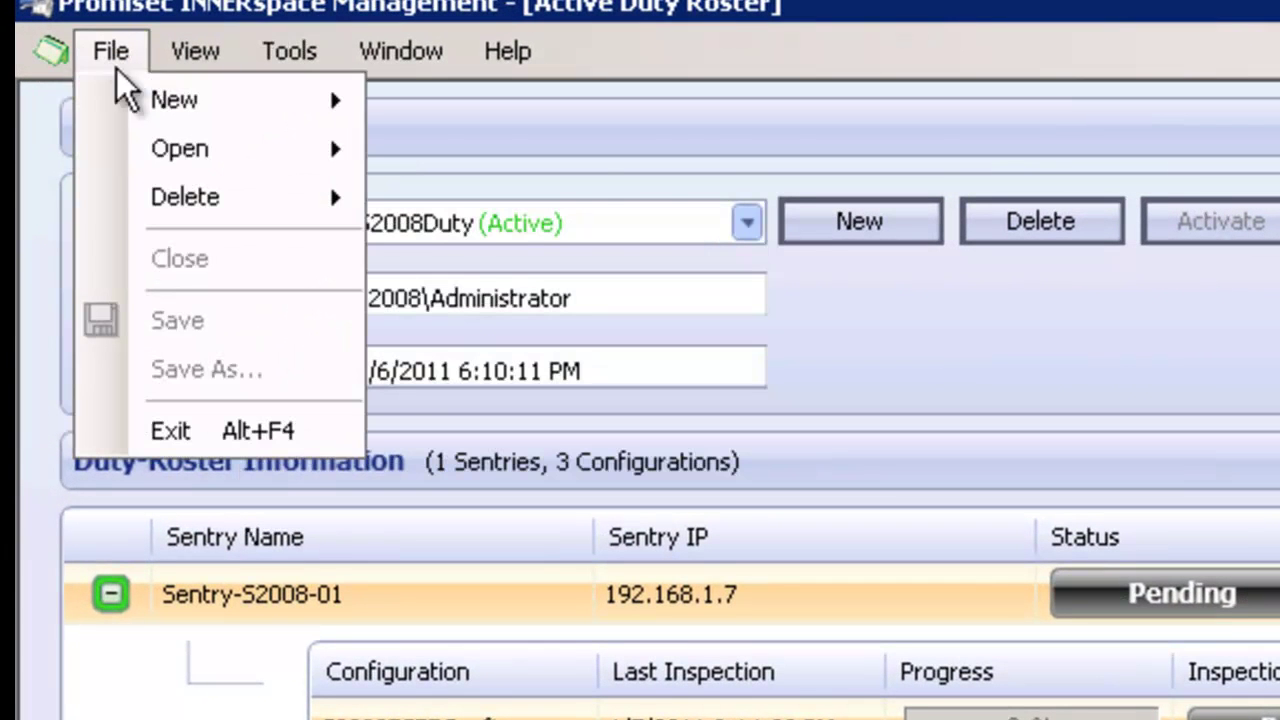
mouse_move(147, 141)
mouse_move(594, 163)
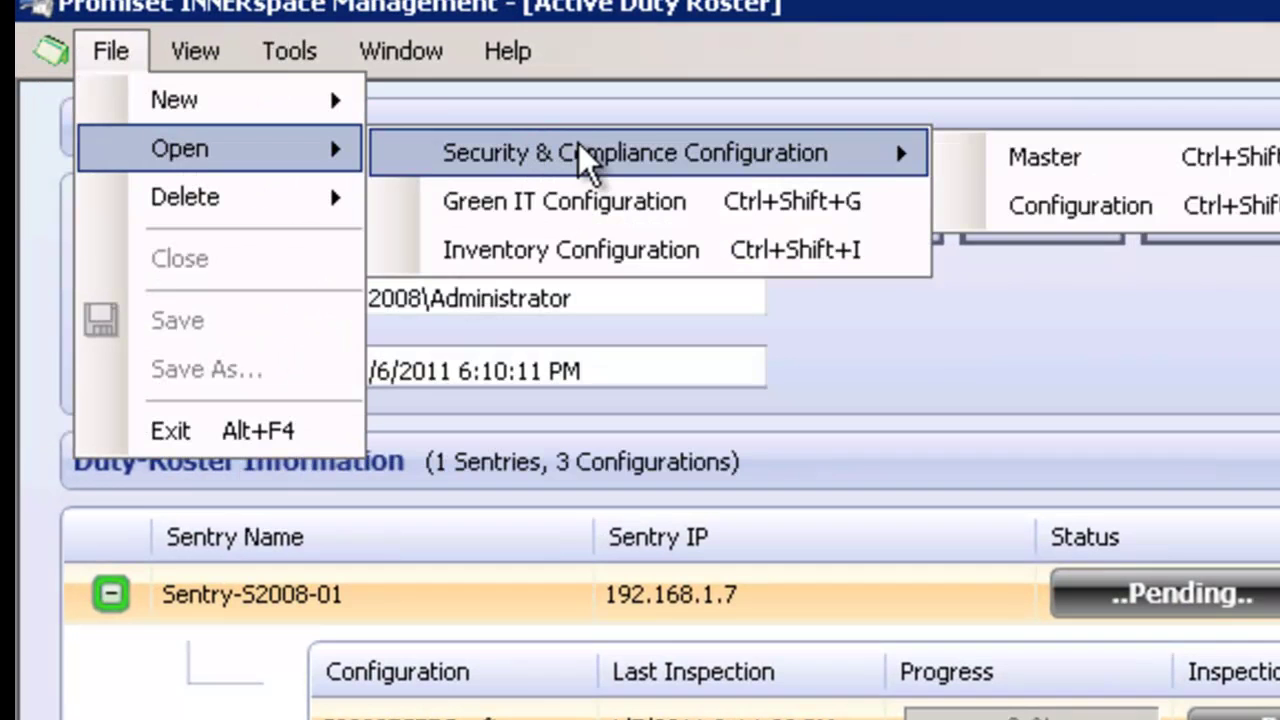
click(1138, 210)
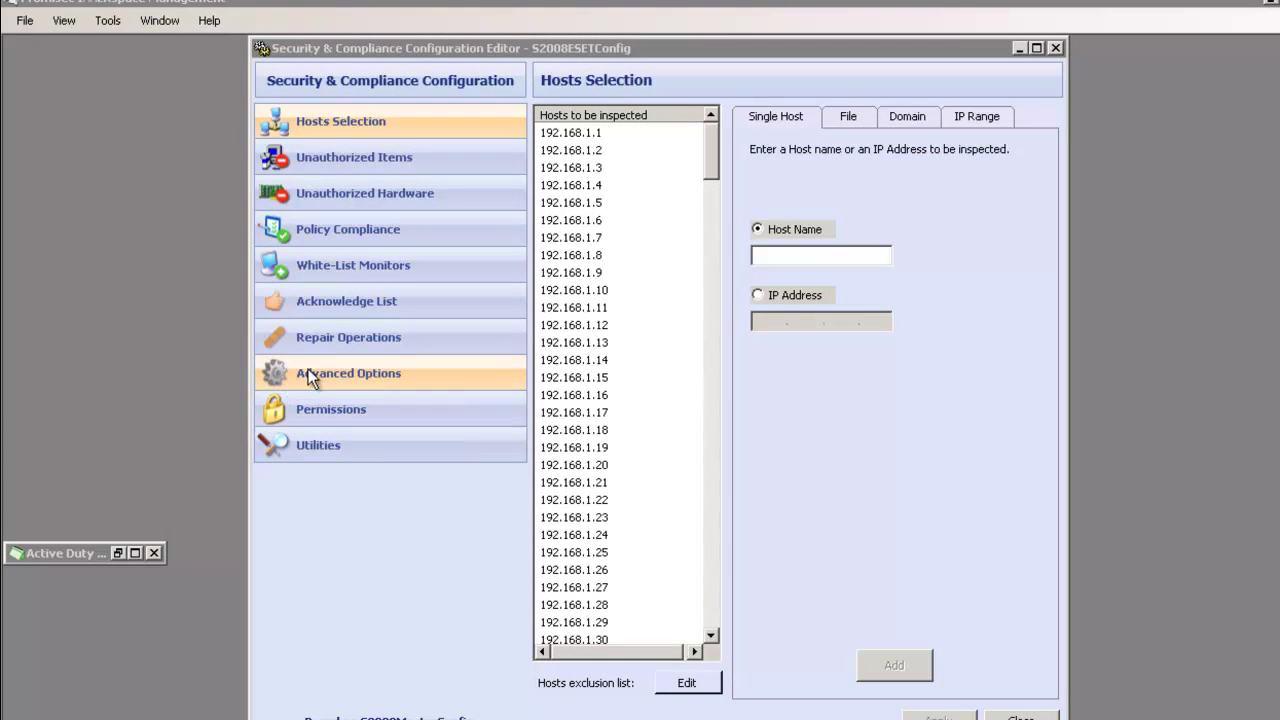
Enable Repair Service for the ESET Service item, then review the Policy Compliance settings
click(331, 347)
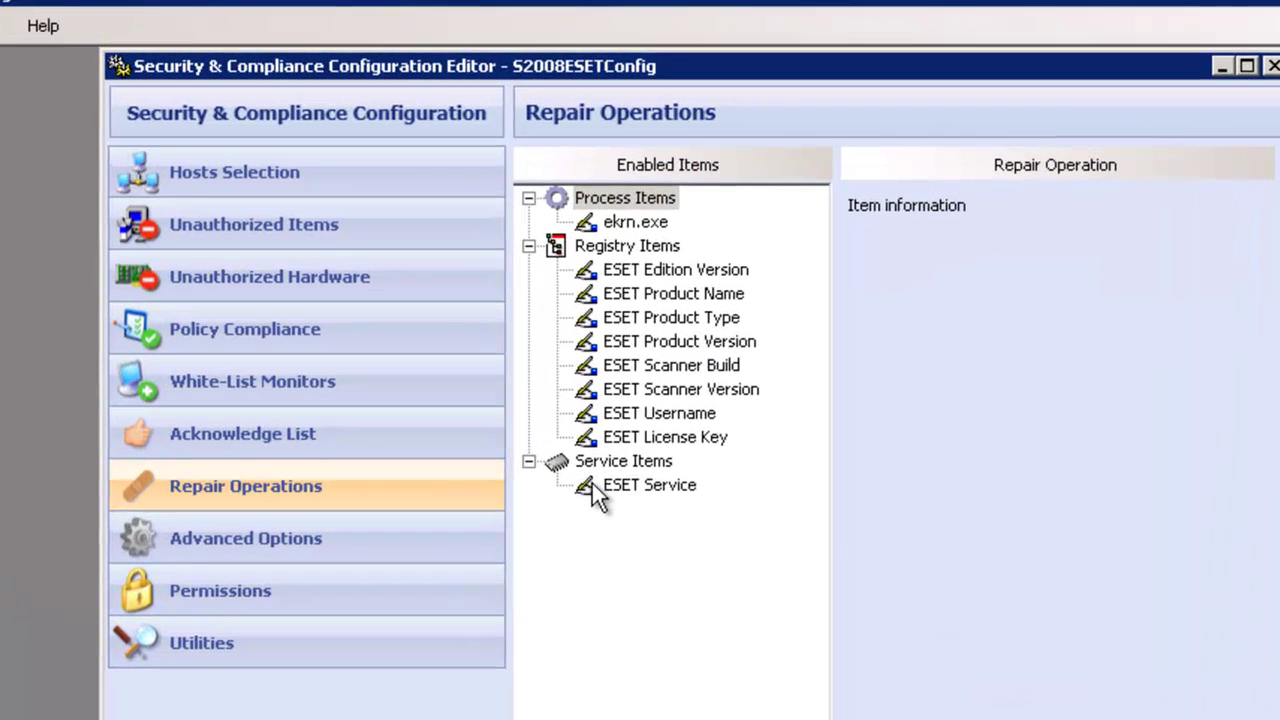
click(592, 338)
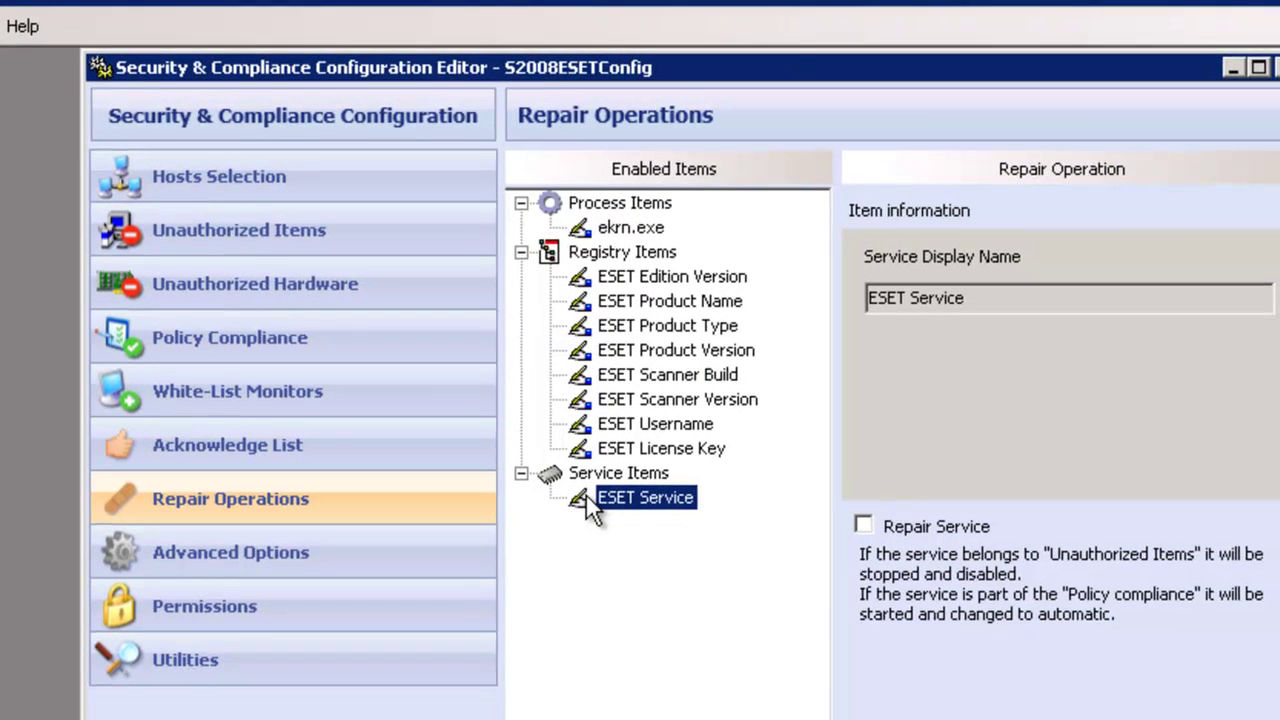
click(863, 525)
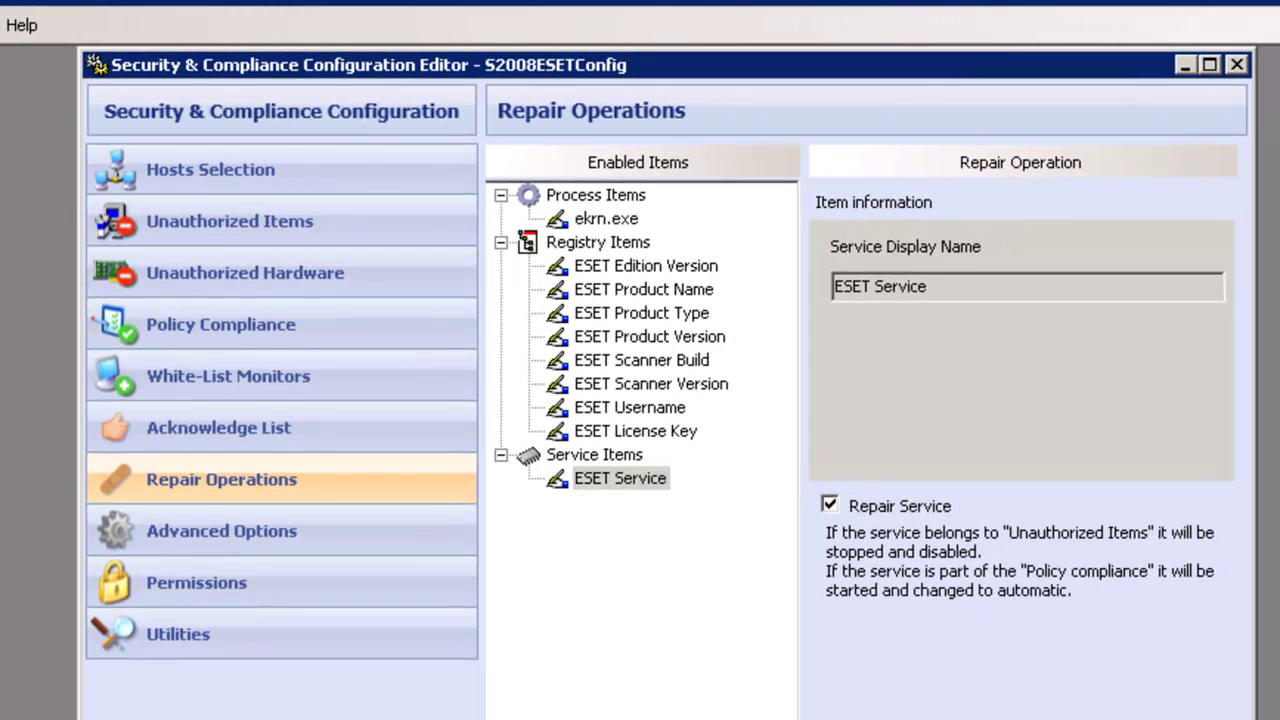
click(880, 286)
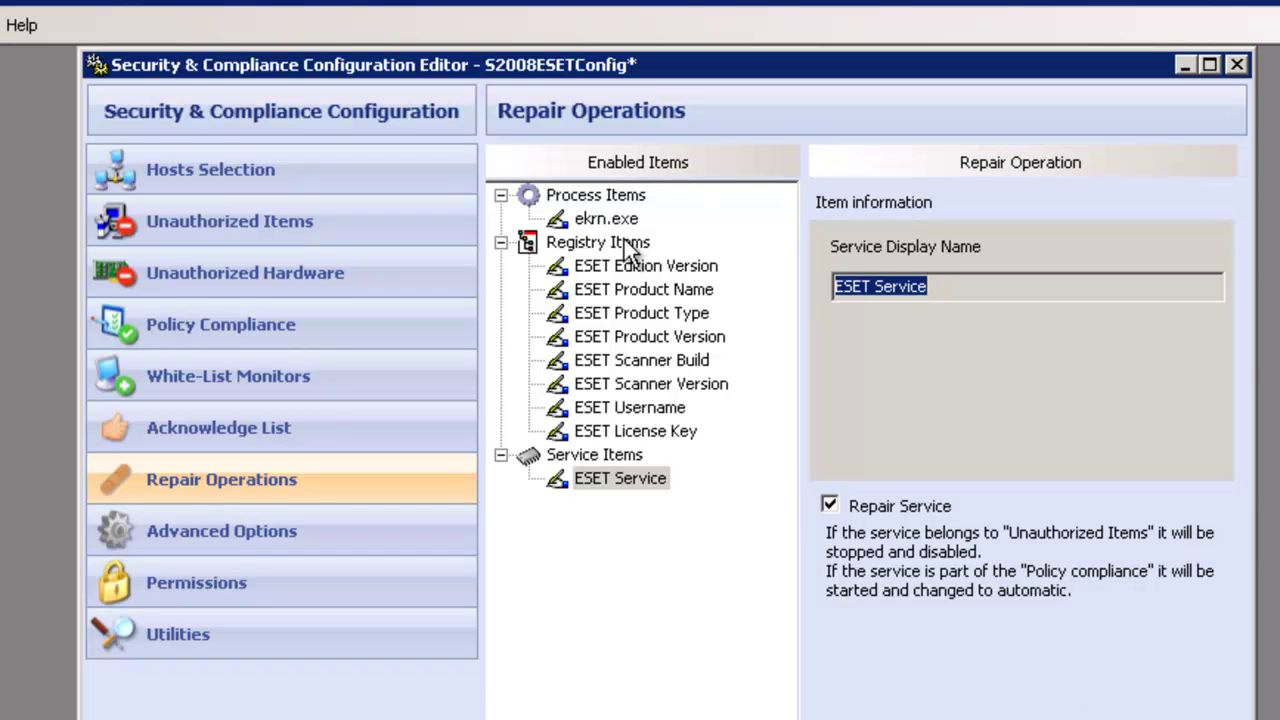
click(127, 330)
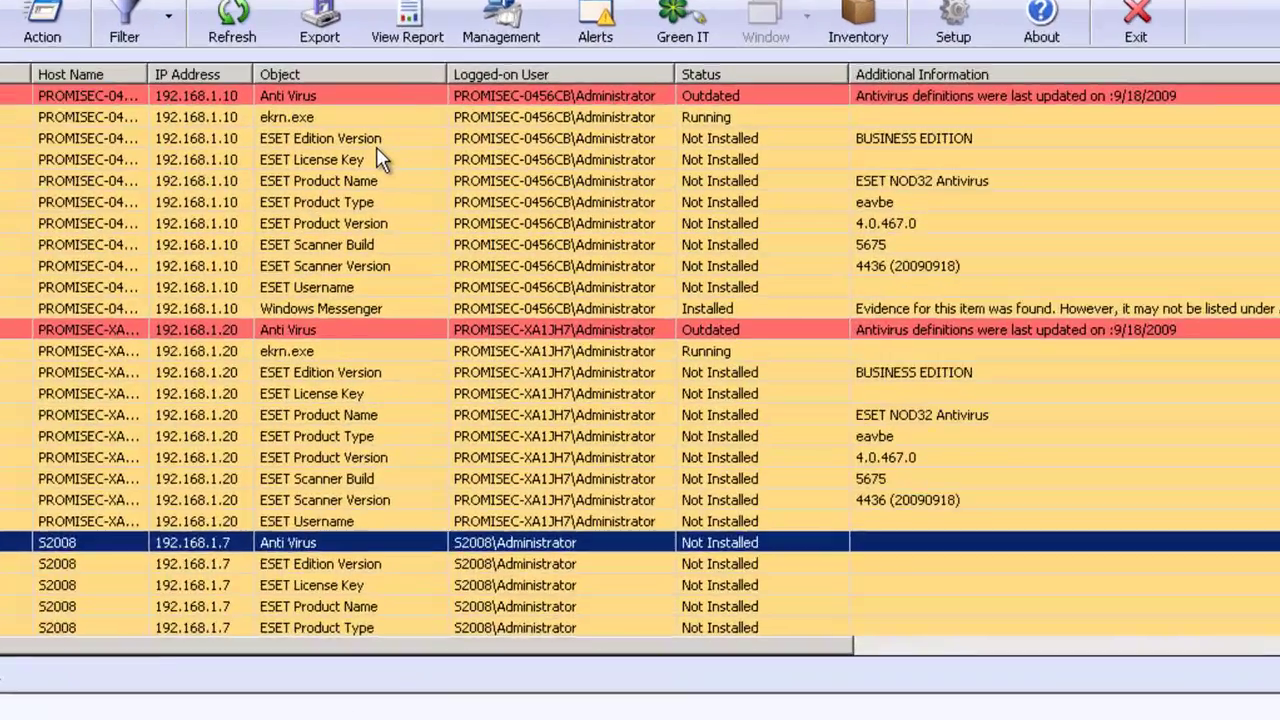
click(441, 122)
click(191, 234)
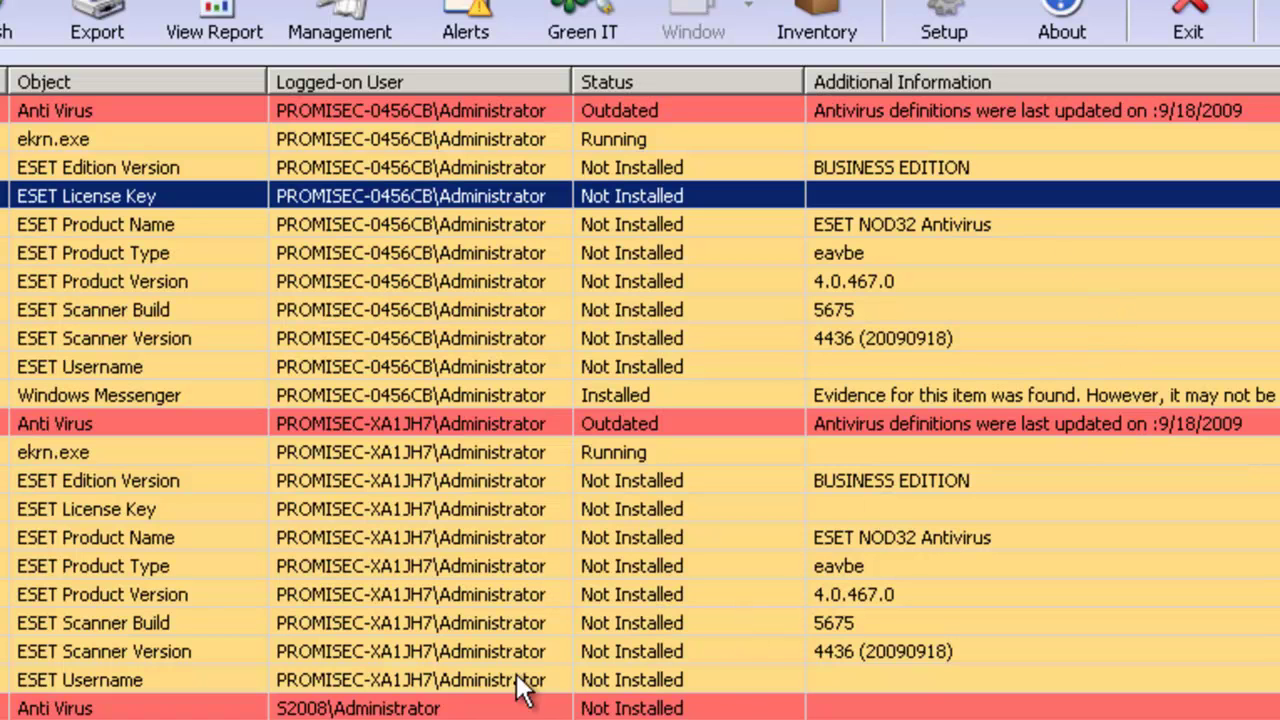
scroll(730, 688, down, 6)
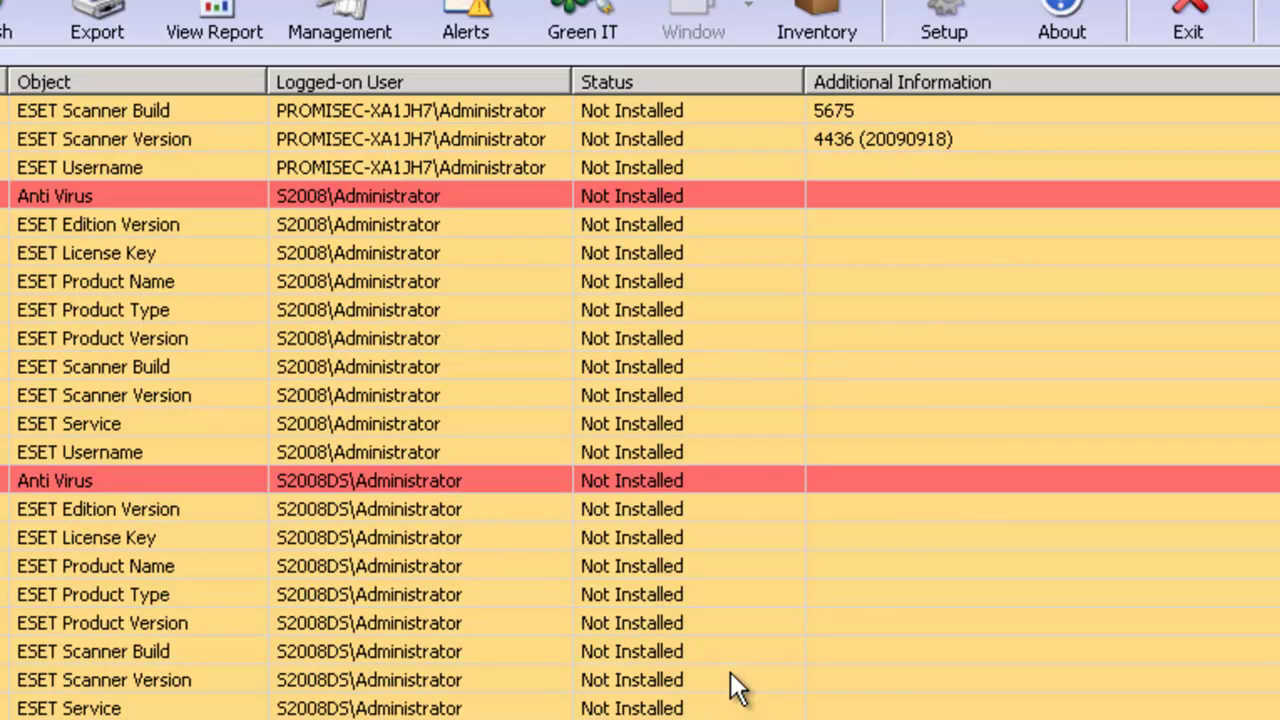
scroll(738, 688, down, 5)
scroll(735, 688, down, 2)
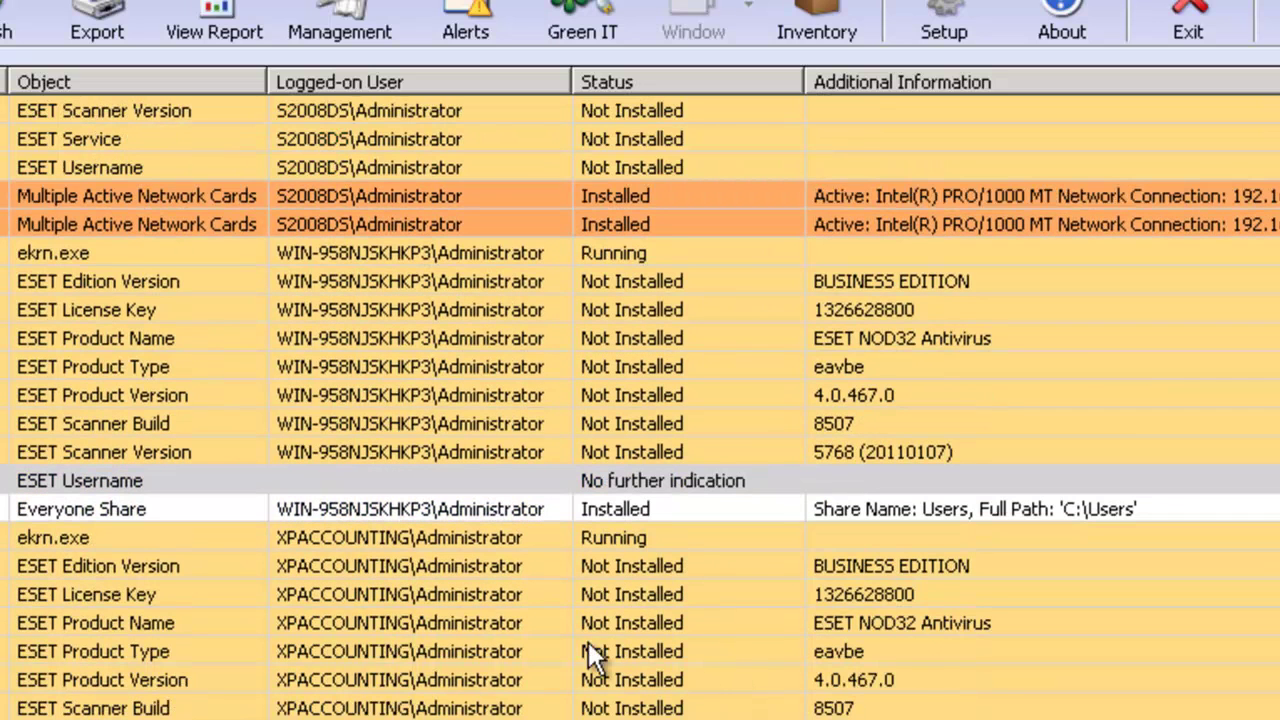
click(175, 545)
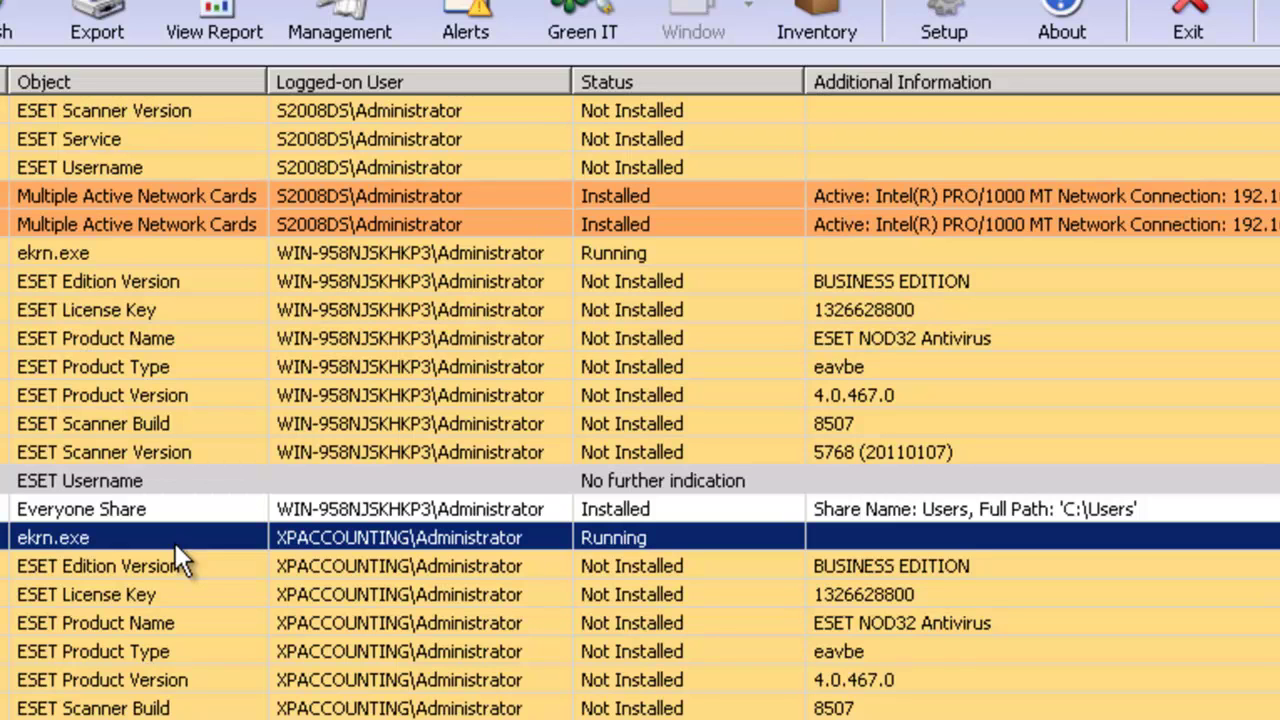
click(218, 574)
click(186, 601)
click(183, 623)
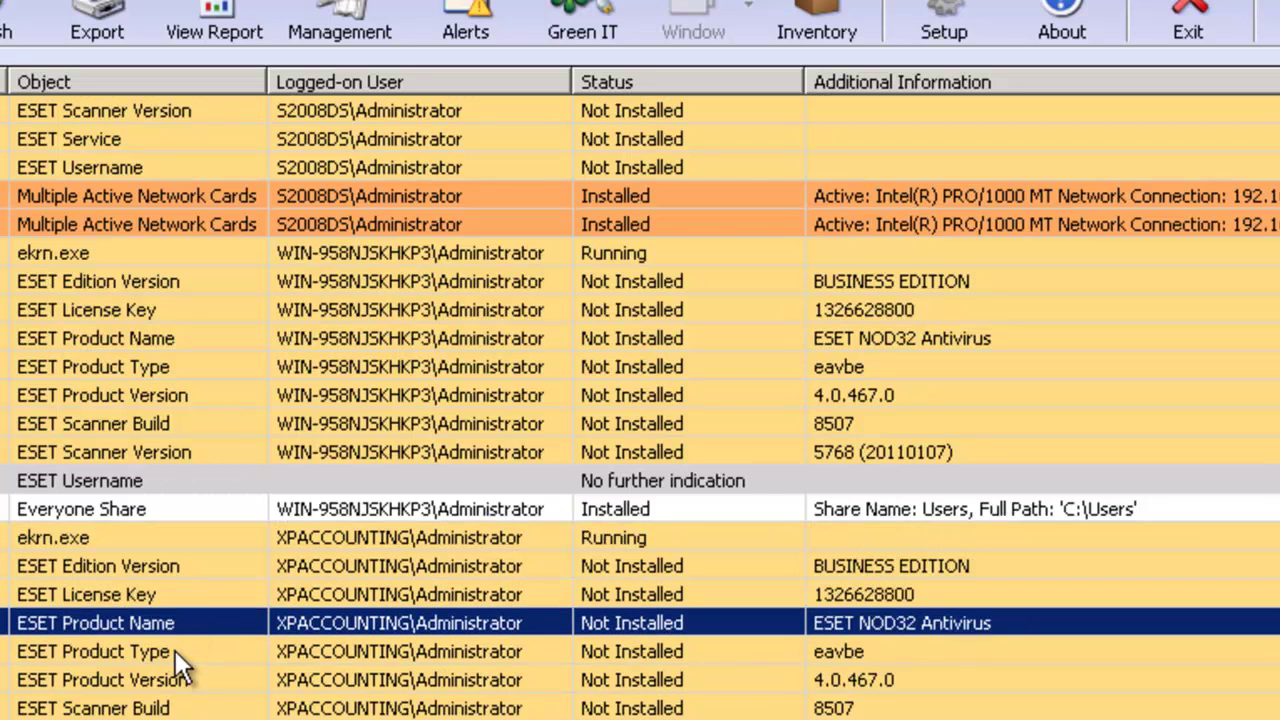
click(174, 652)
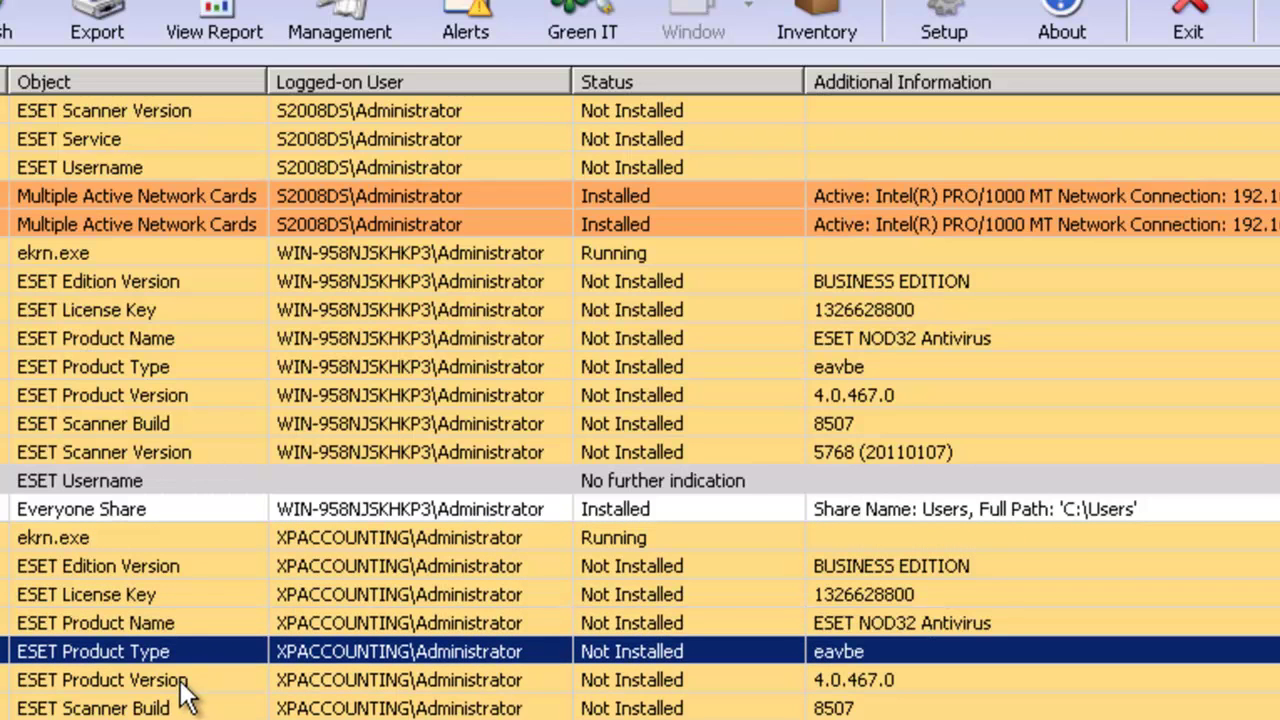
click(178, 682)
click(181, 702)
click(178, 637)
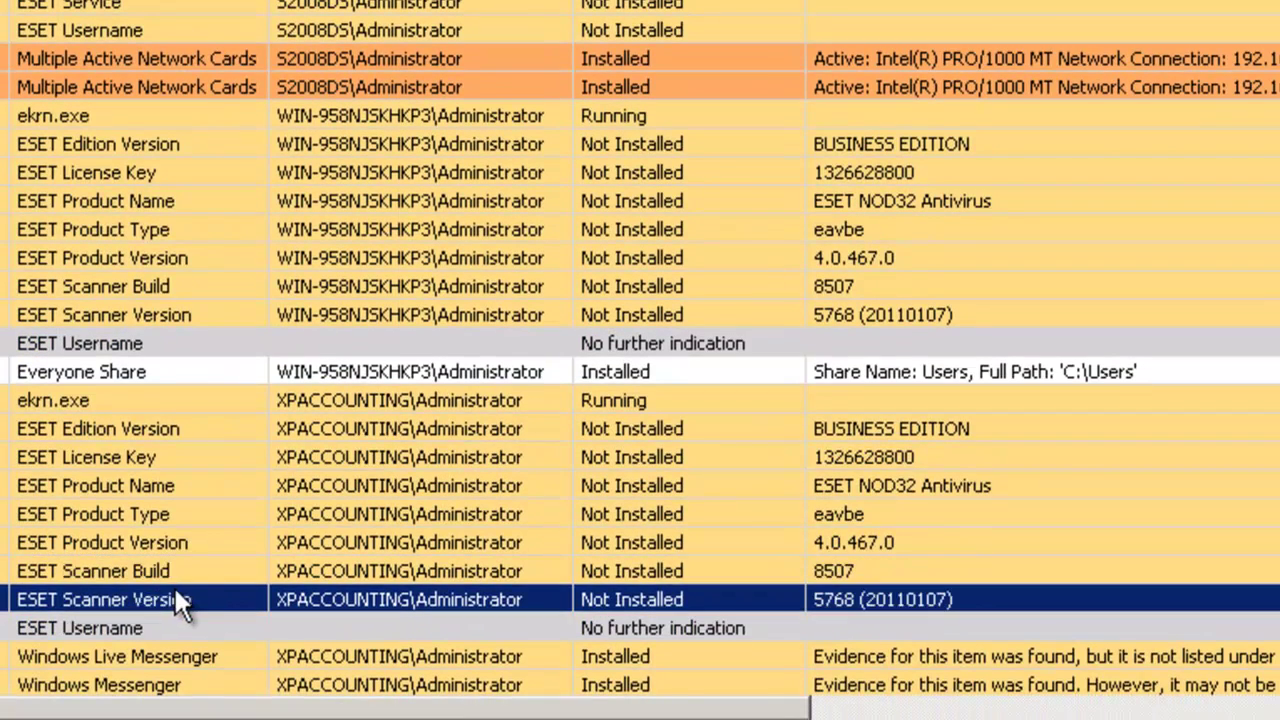
scroll(406, 315, up, 6)
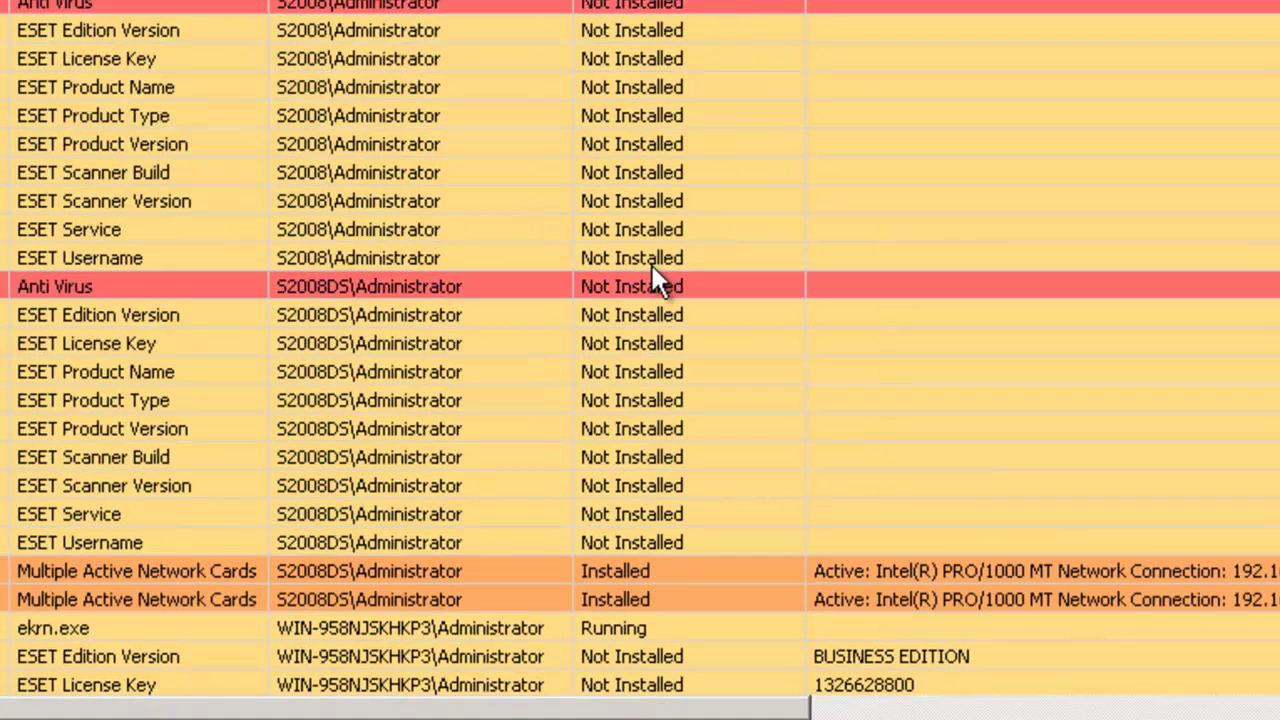
scroll(650, 262, up, 5)
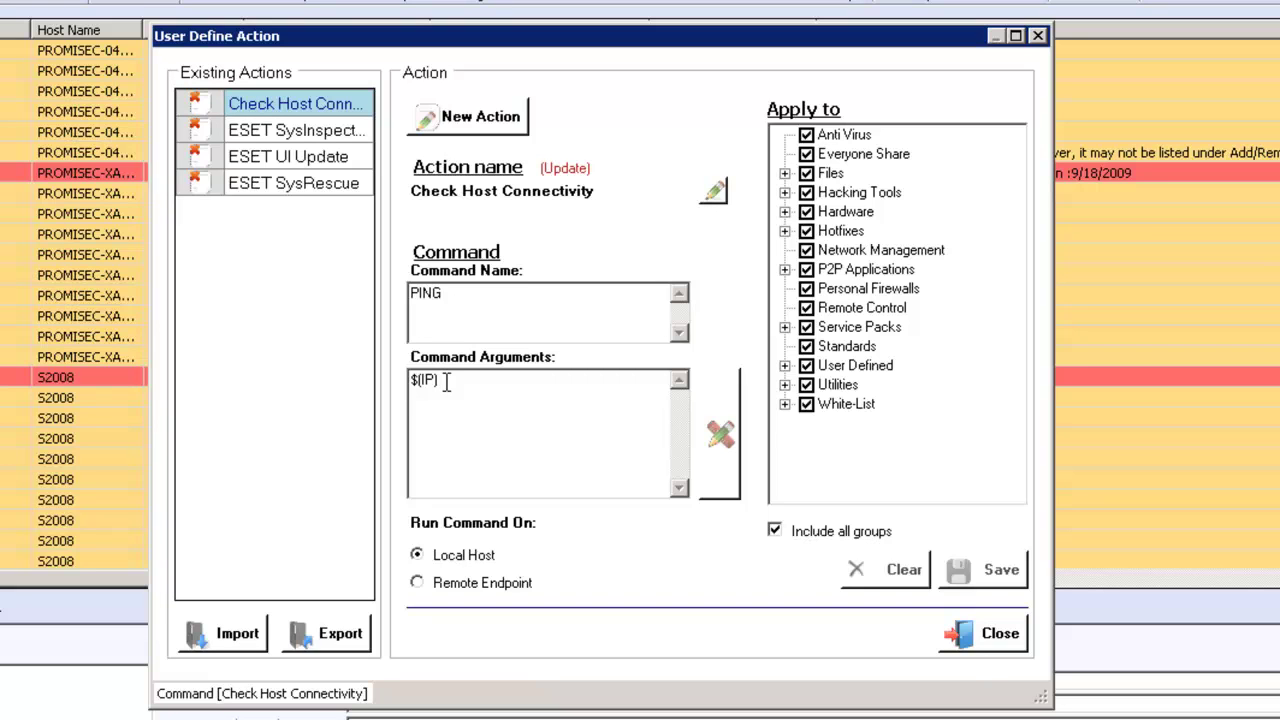
click(335, 135)
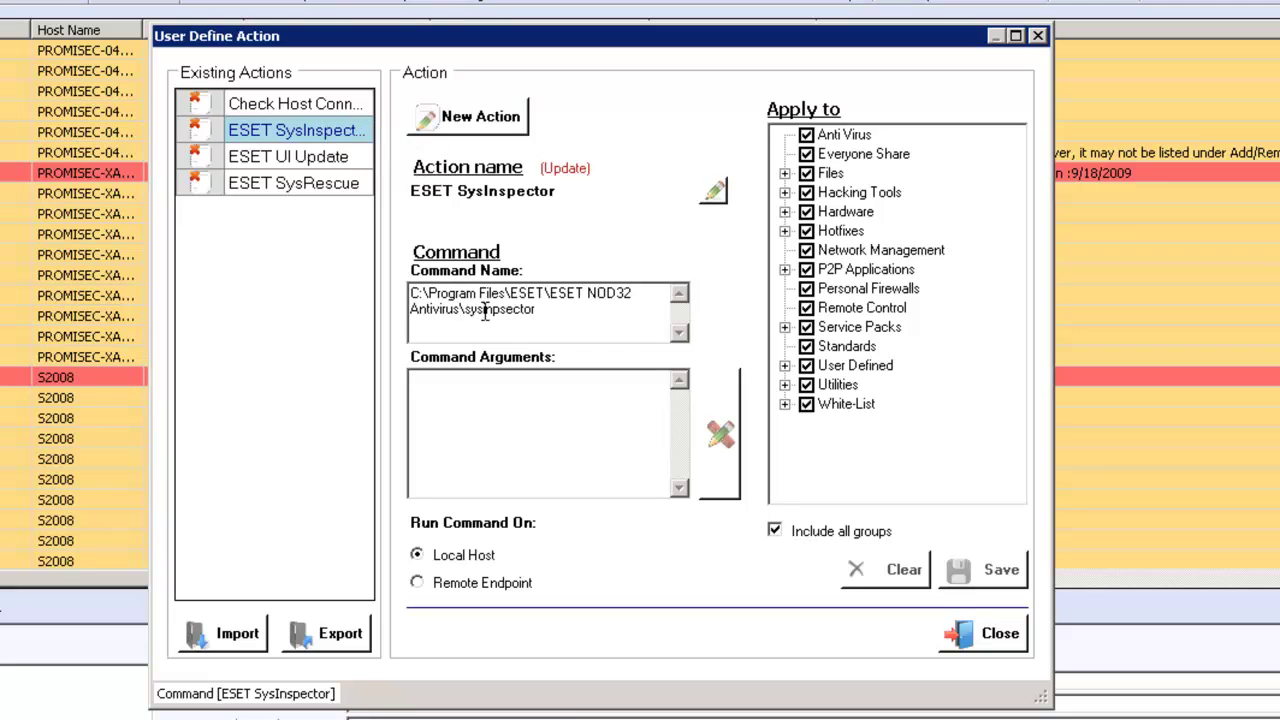
click(335, 164)
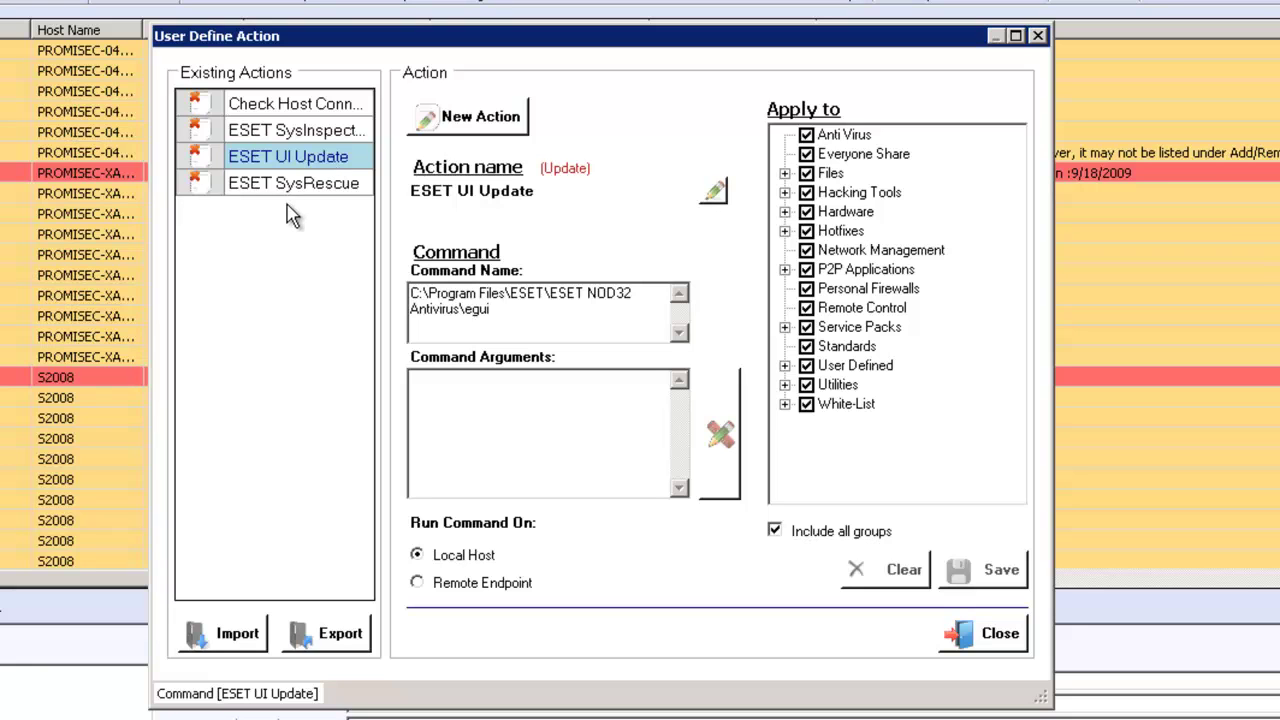
click(300, 189)
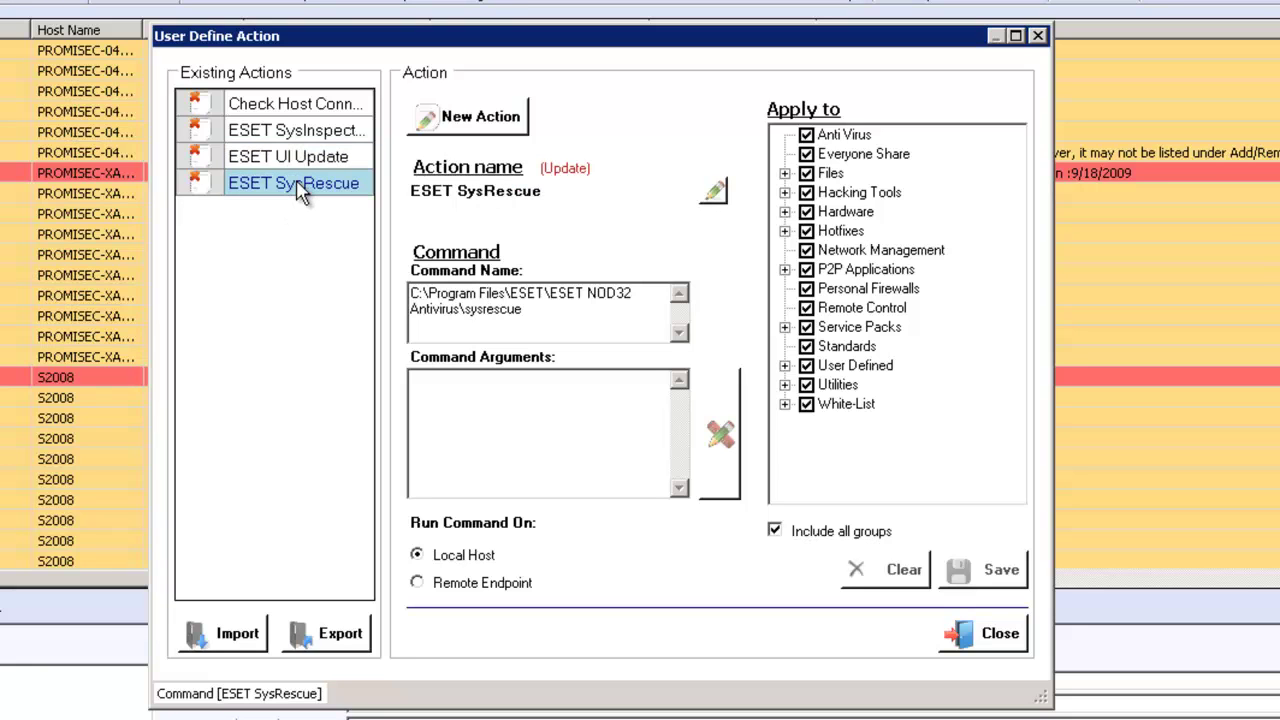
click(996, 640)
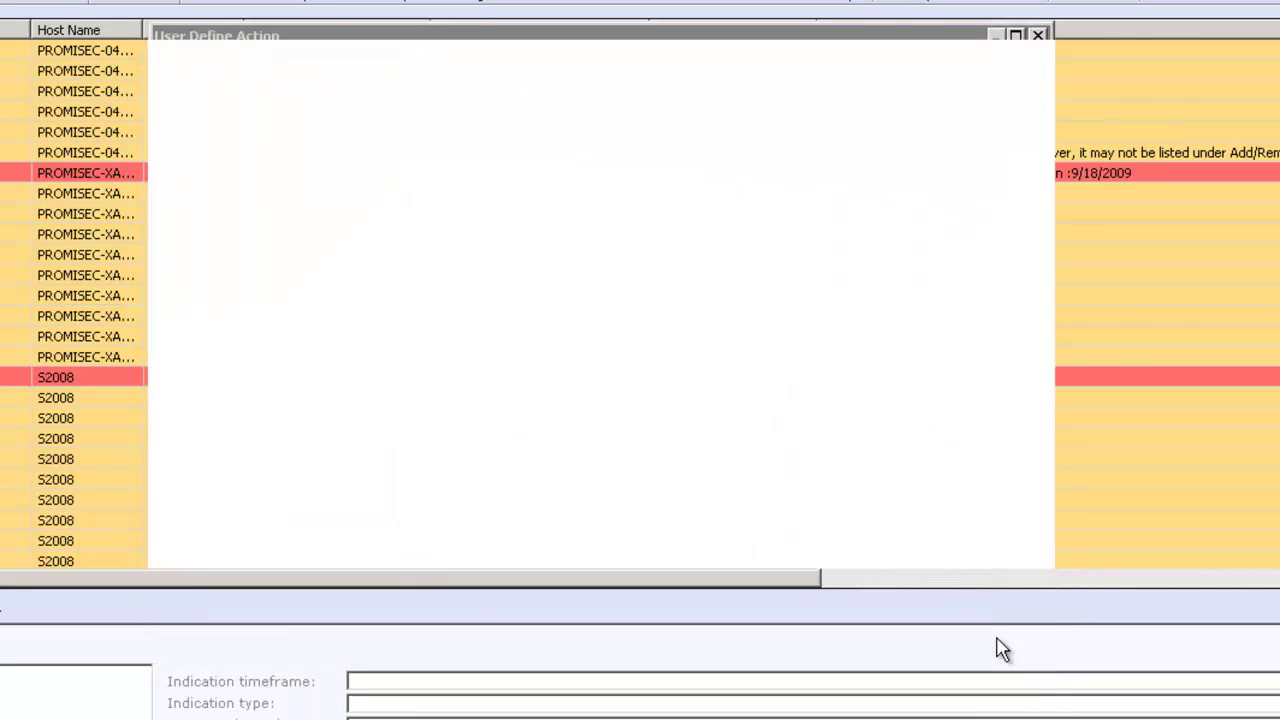
Start a software install on S2008 from its Anti Virus result
click(741, 377)
right_click(741, 377)
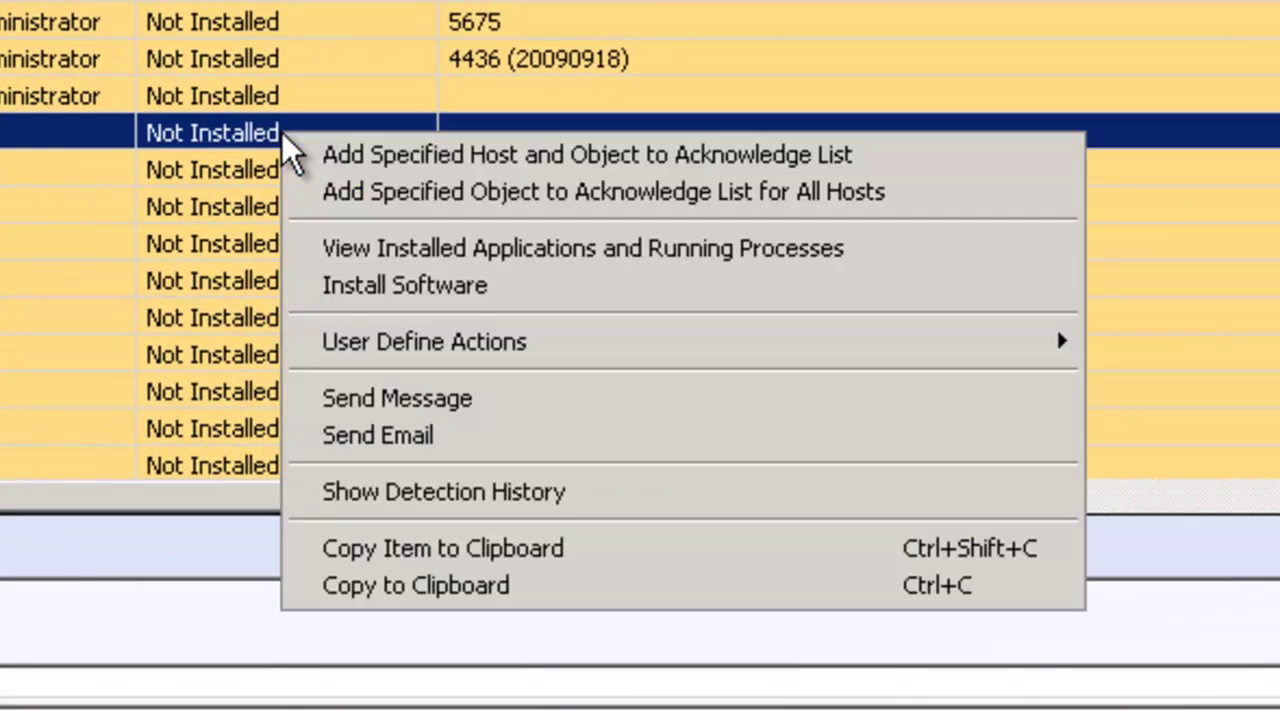
click(499, 297)
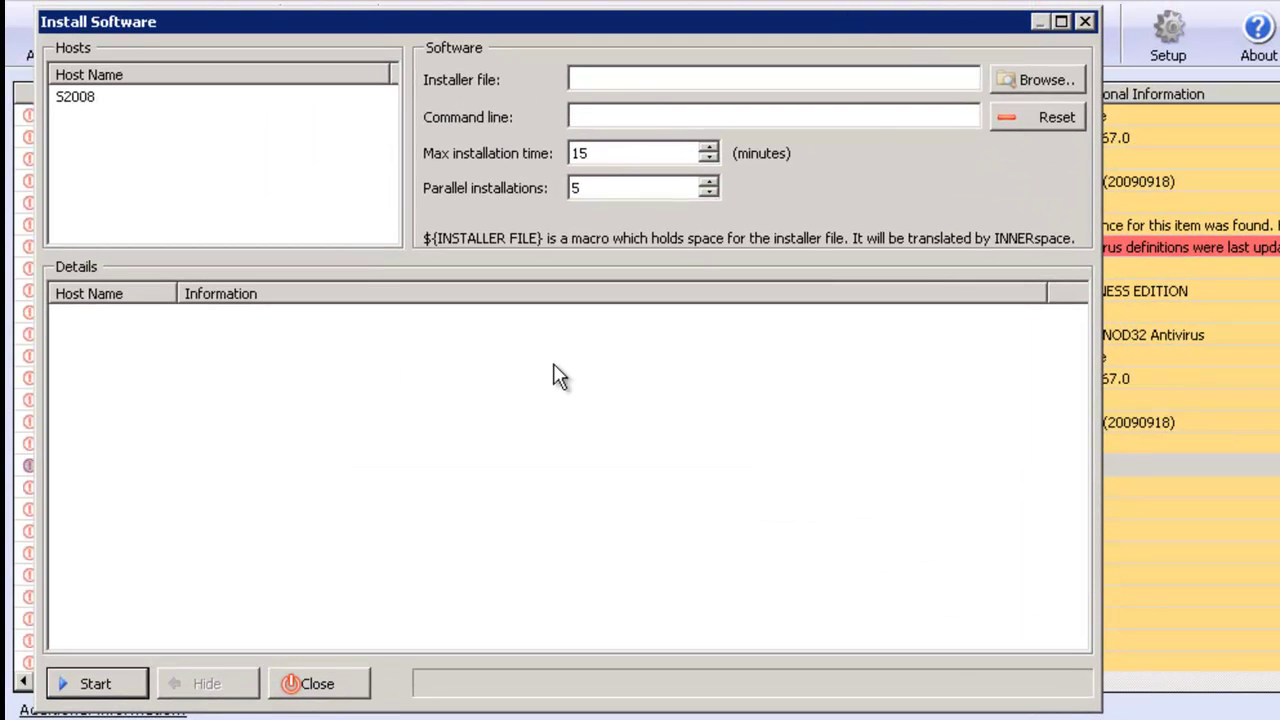
Choose eavbe_nt32_ENU.msi from Desktop\ESET as the installer, then close Install Software
click(1020, 84)
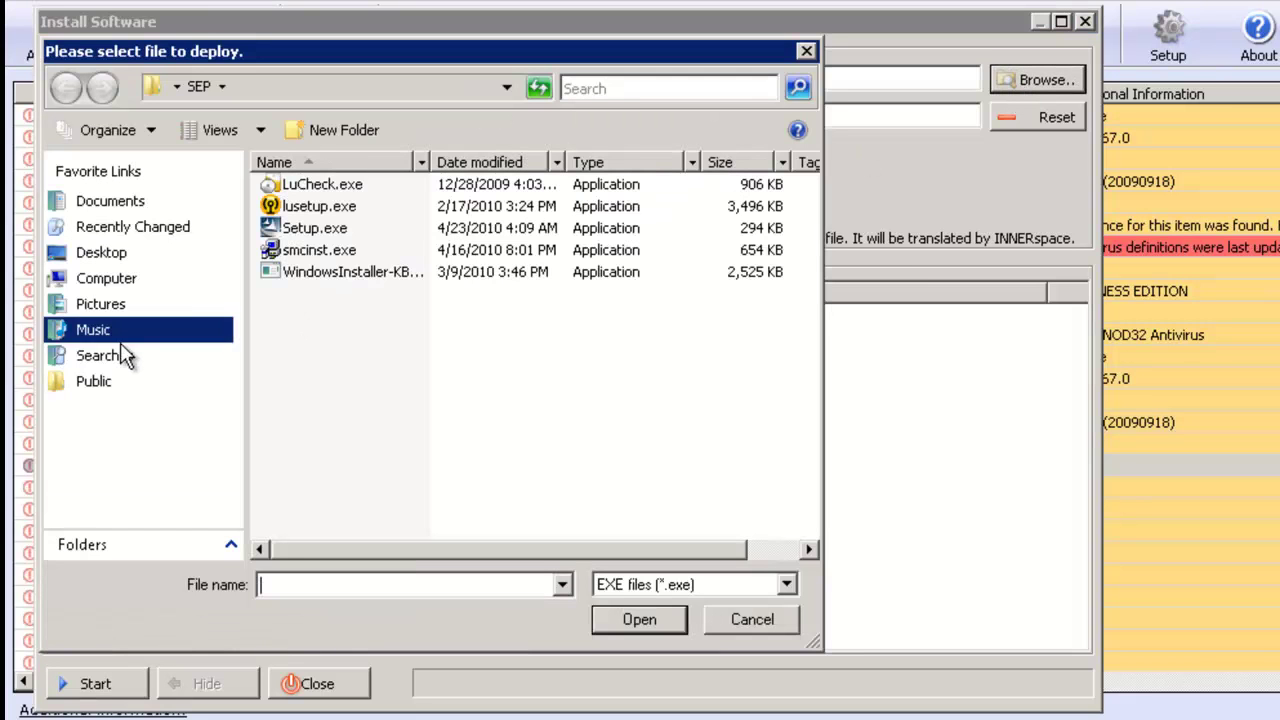
click(101, 256)
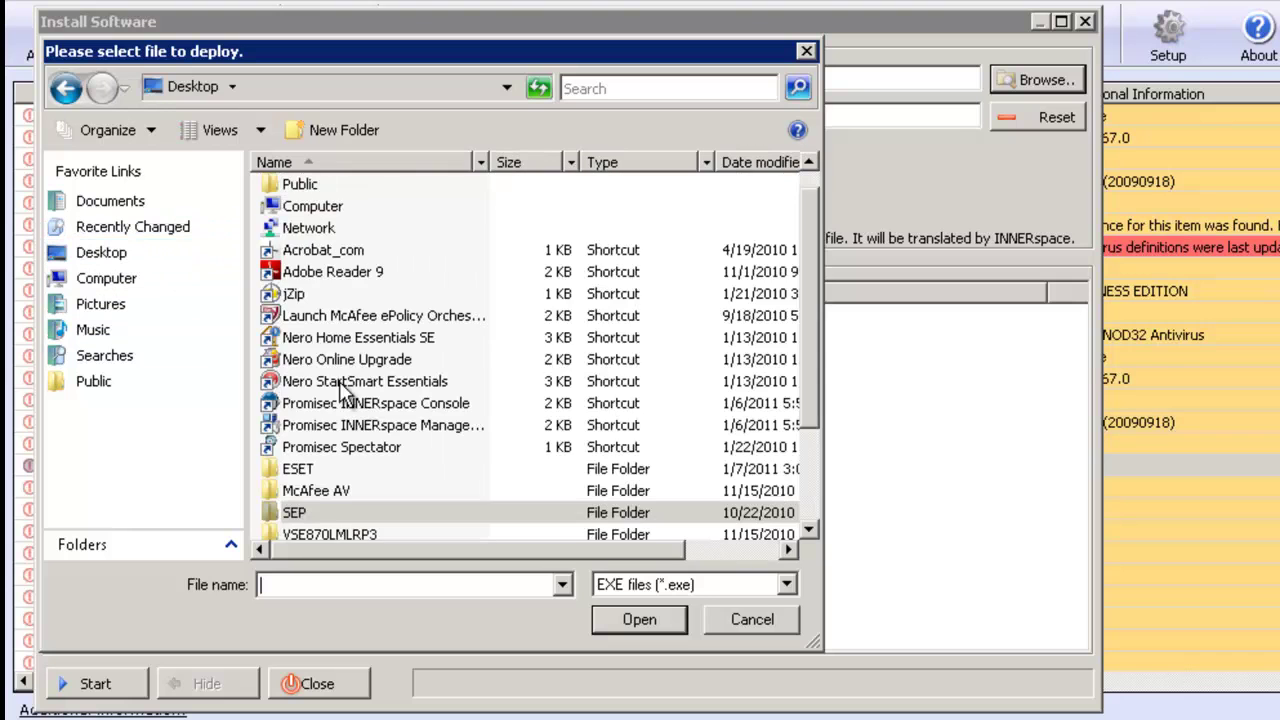
double_click(318, 470)
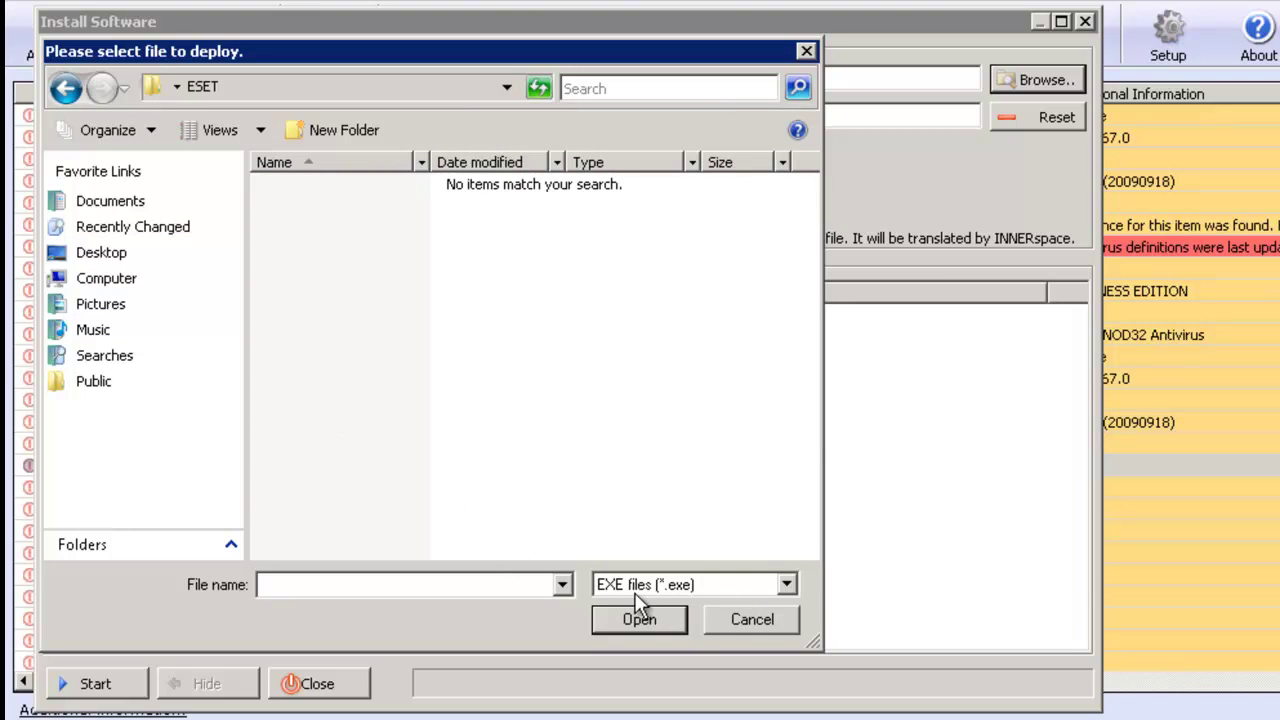
click(786, 584)
click(740, 625)
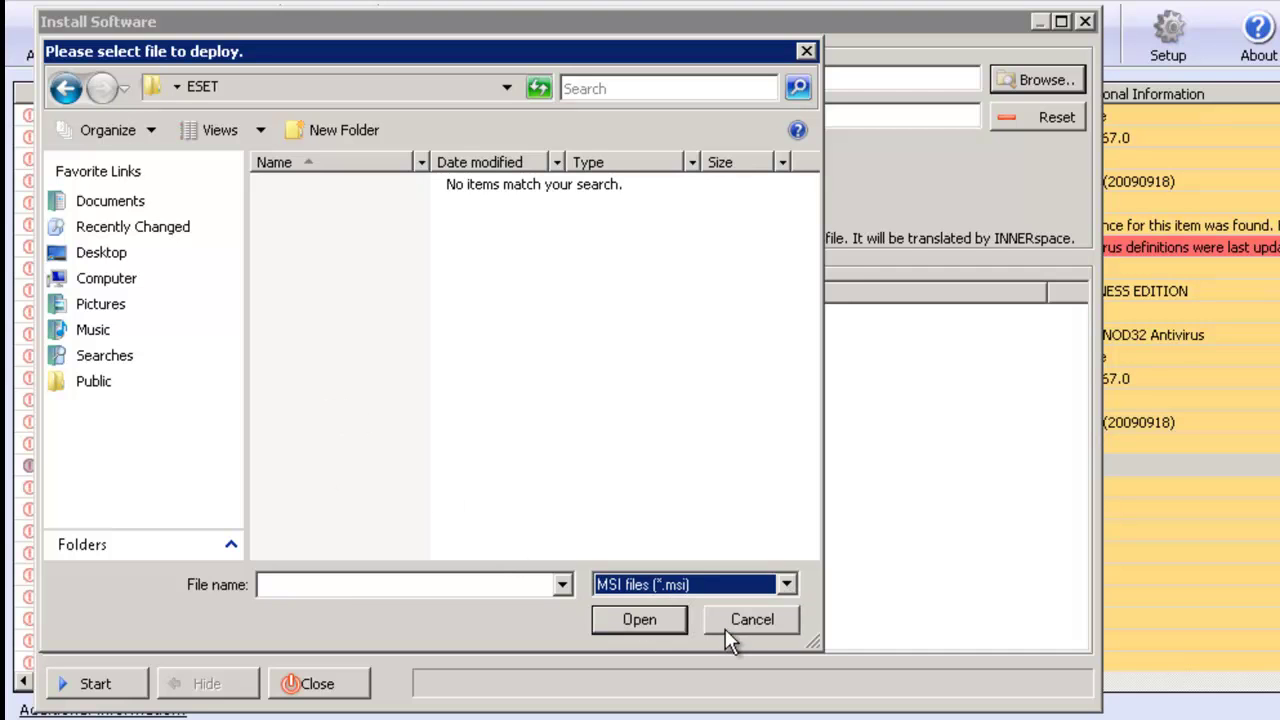
click(328, 190)
click(611, 619)
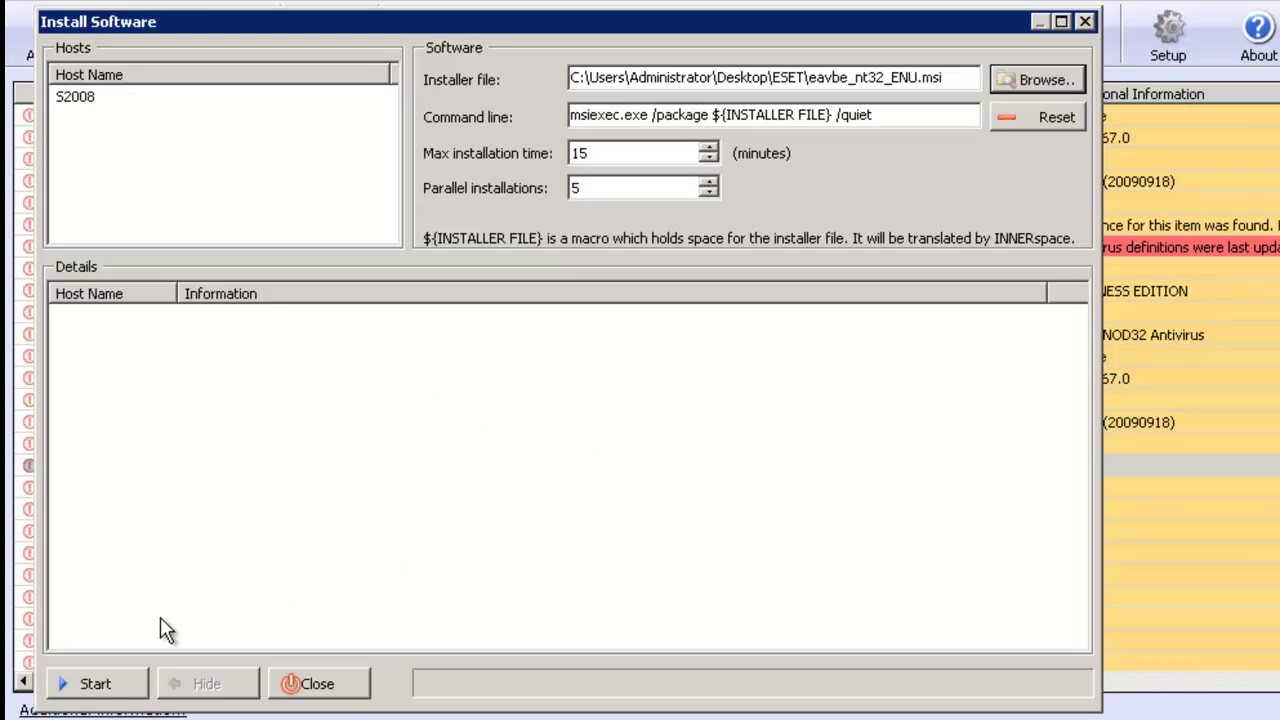
click(1084, 22)
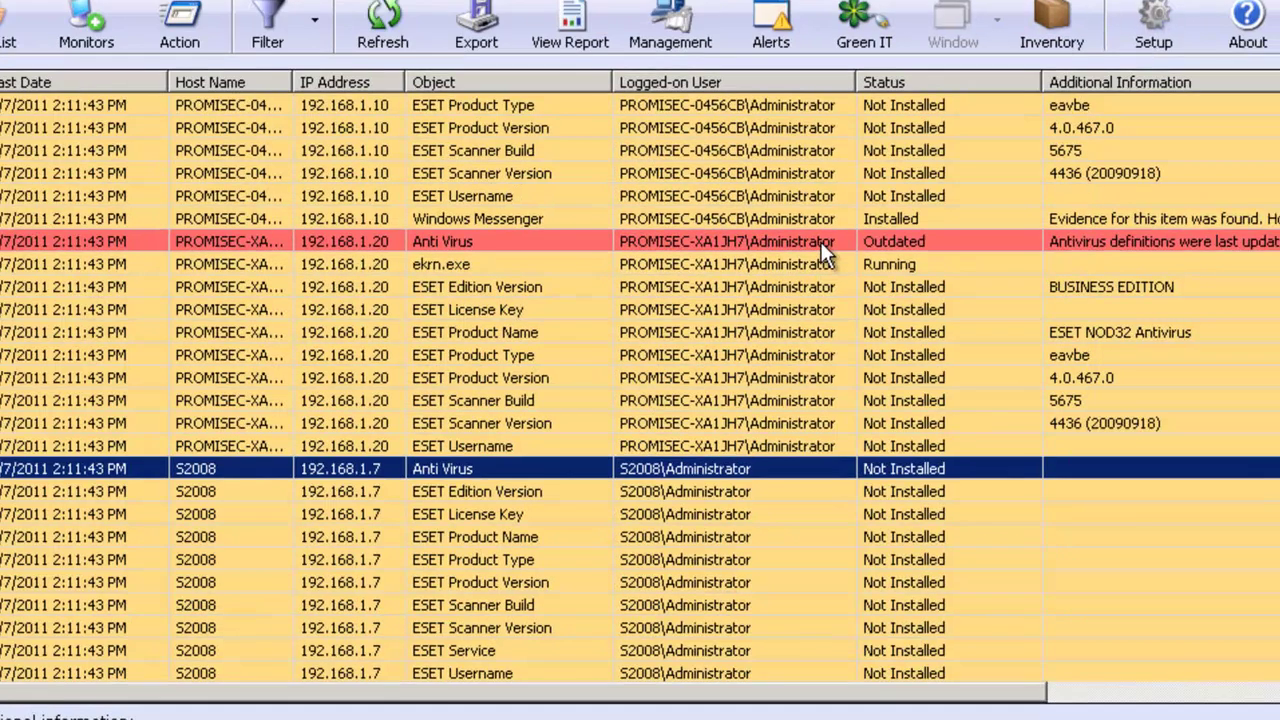
Run the Check Host Connectivity ping on 192.168.1.20's outdated Anti Virus row
right_click(847, 248)
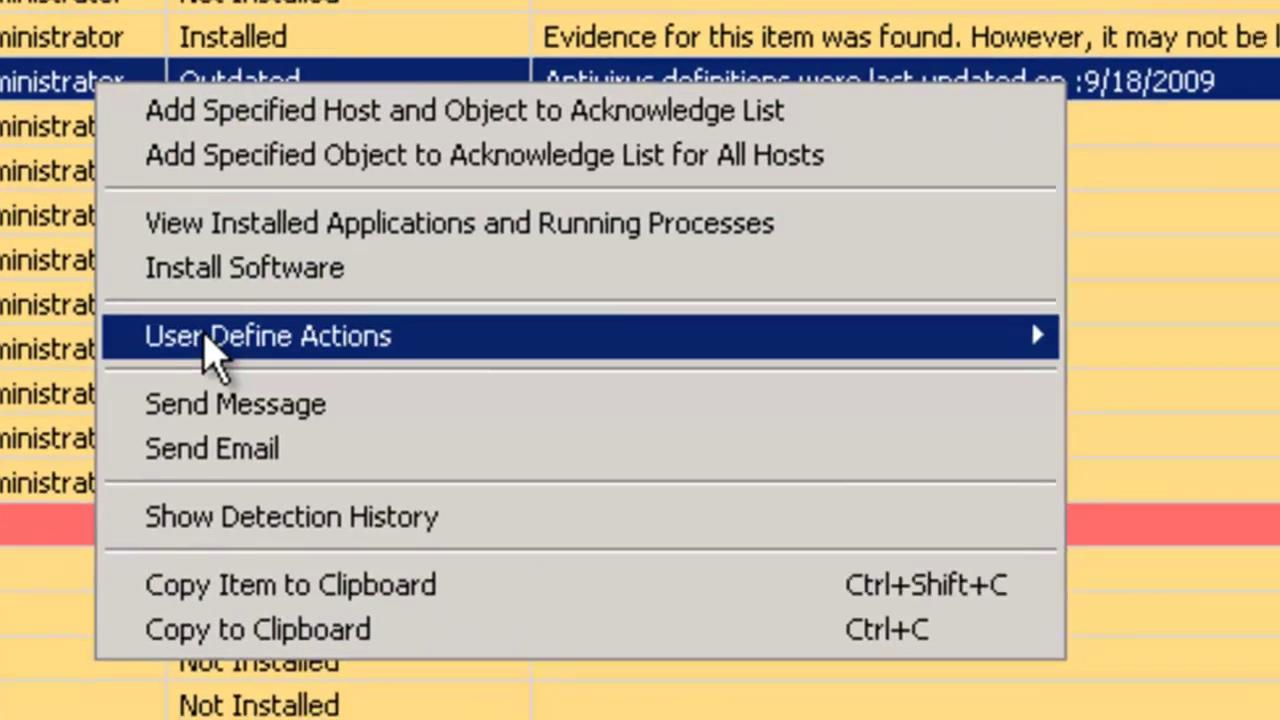
mouse_move(185, 341)
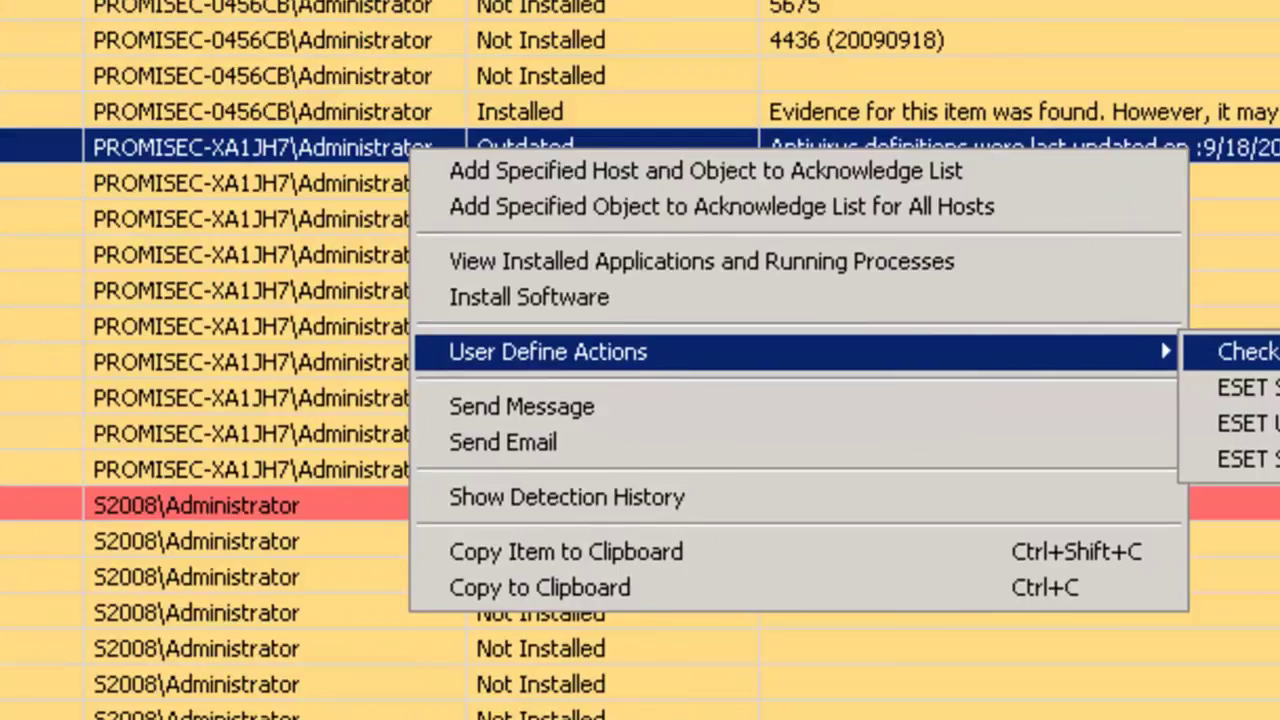
click(1240, 351)
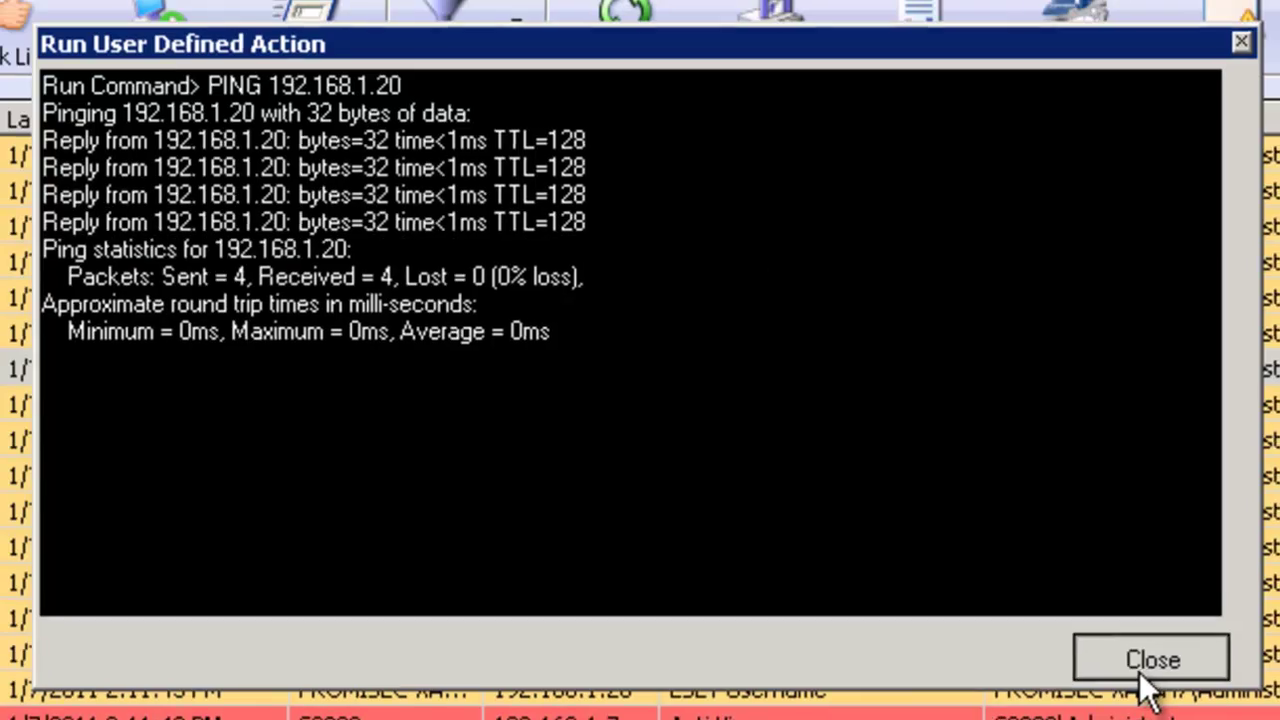
click(1148, 666)
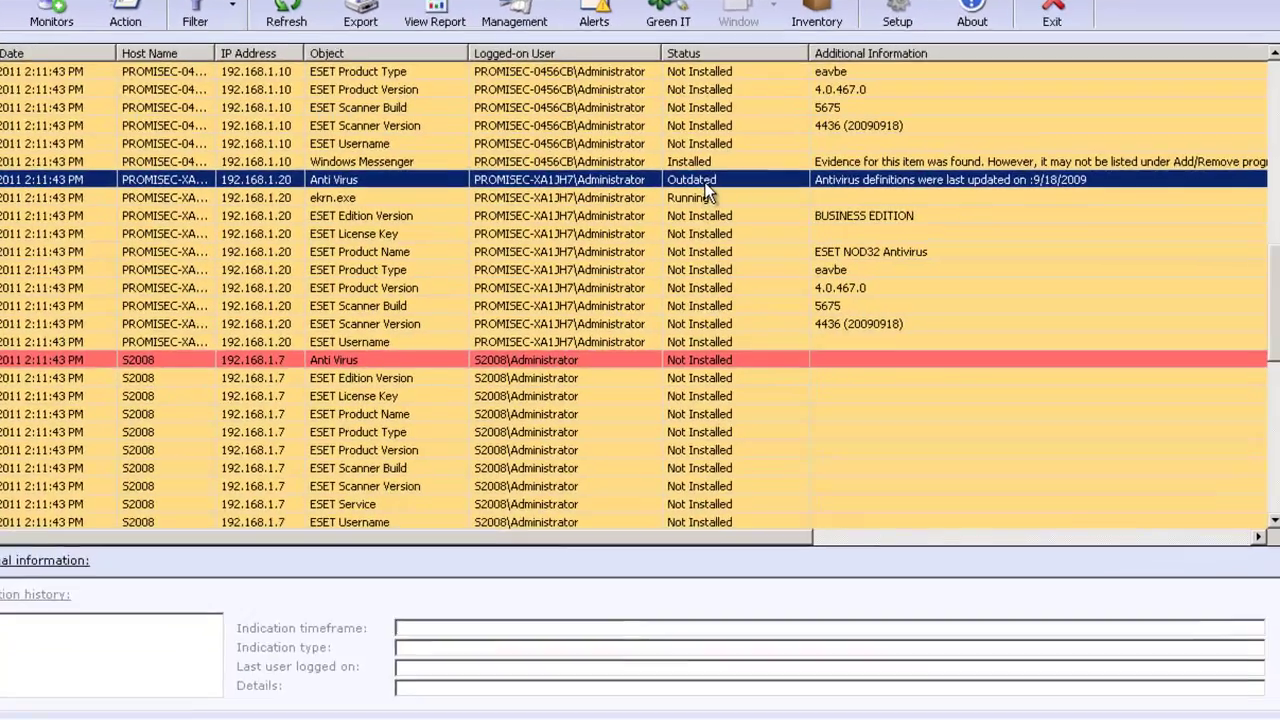
Run the ESET user-defined action launching egui on the same host, then close its output
right_click(712, 187)
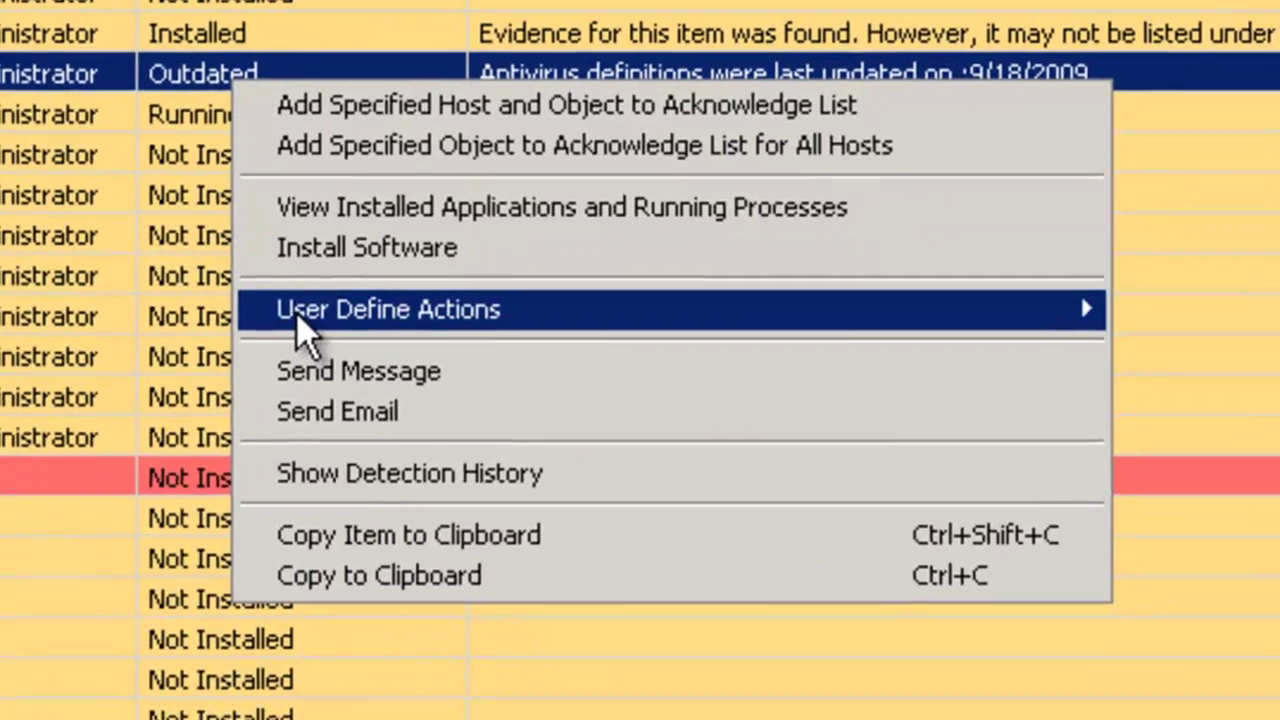
mouse_move(292, 318)
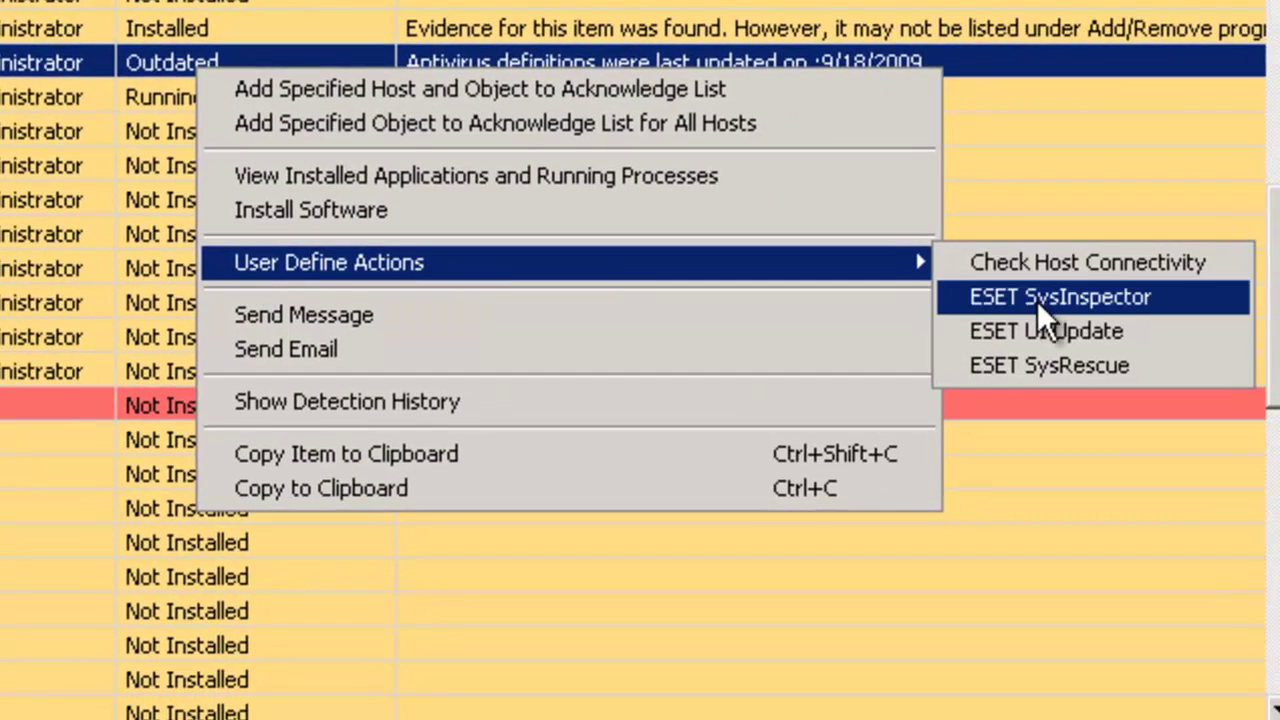
click(1048, 332)
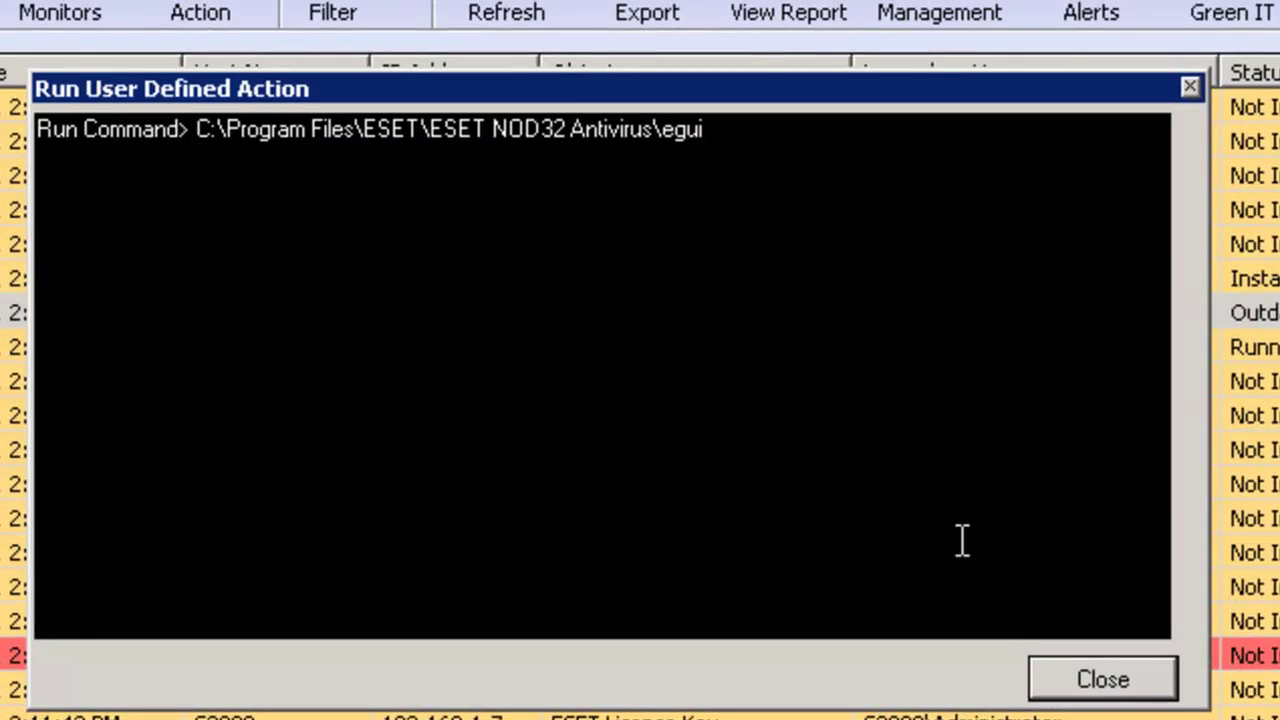
click(1148, 675)
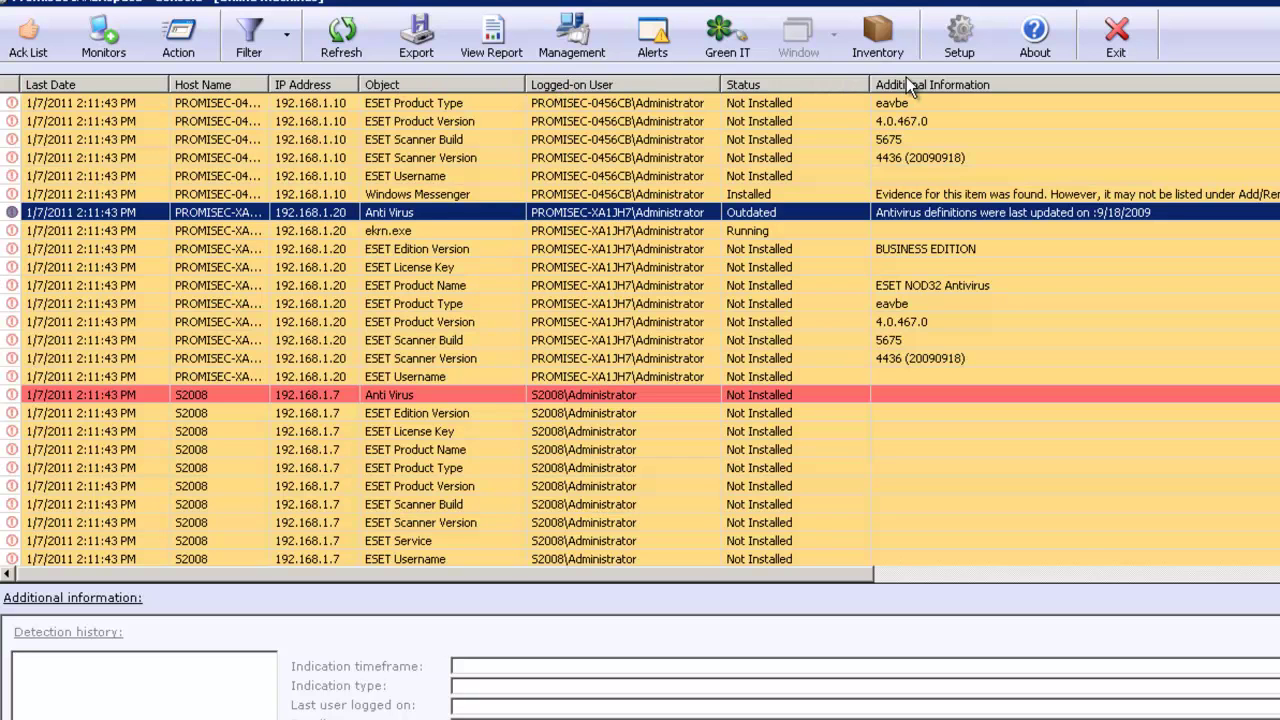
Sort the inspection results by Object and scroll through the grouped ESET rows
click(387, 88)
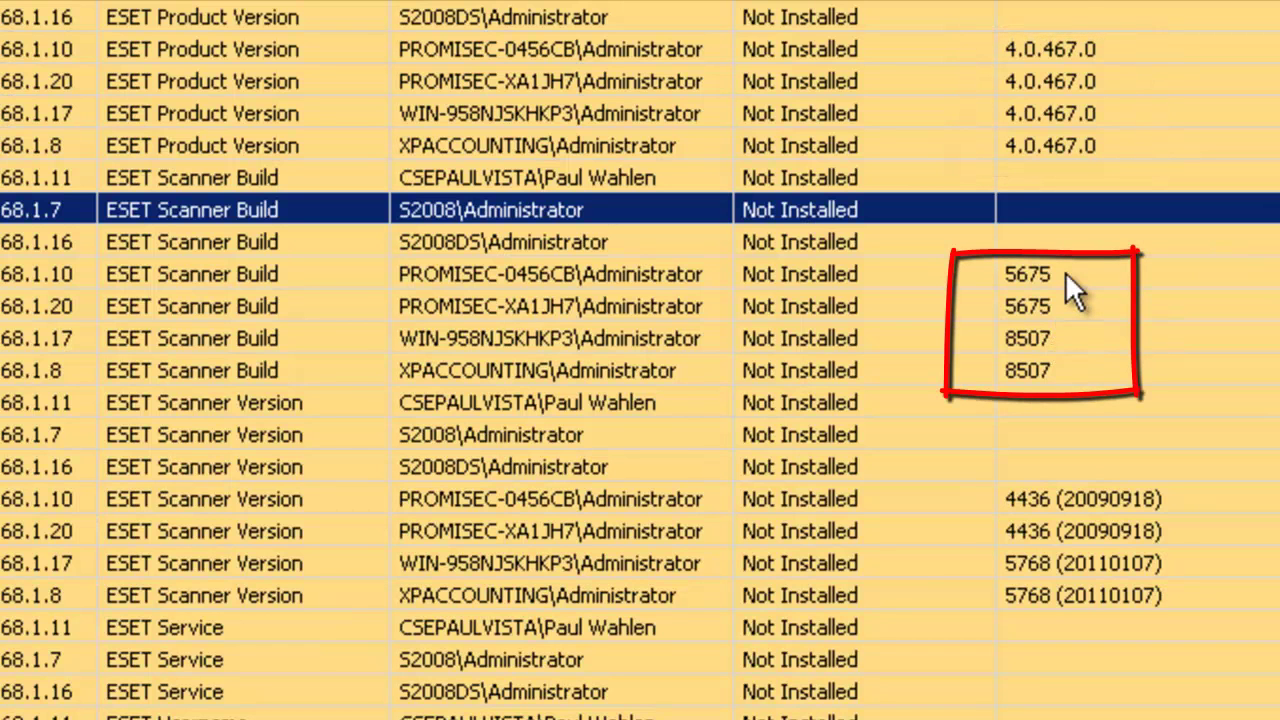
scroll(1065, 271, down, 1)
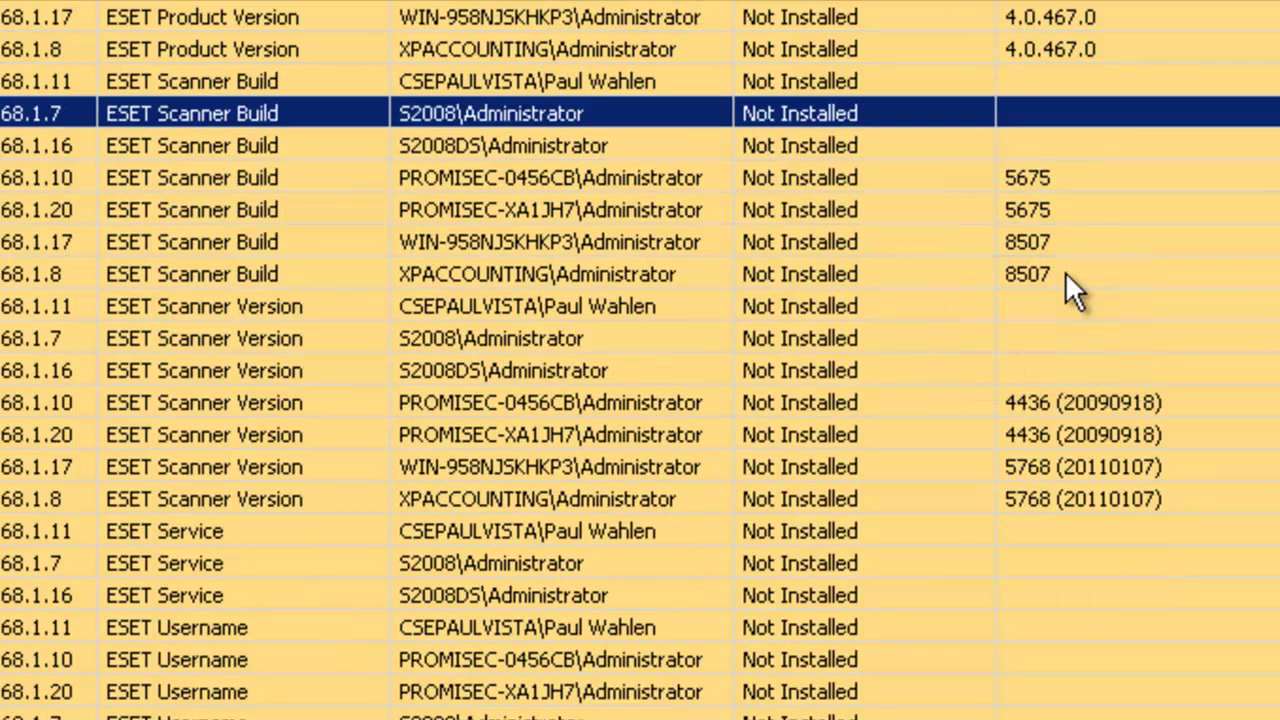
scroll(1065, 271, up, 4)
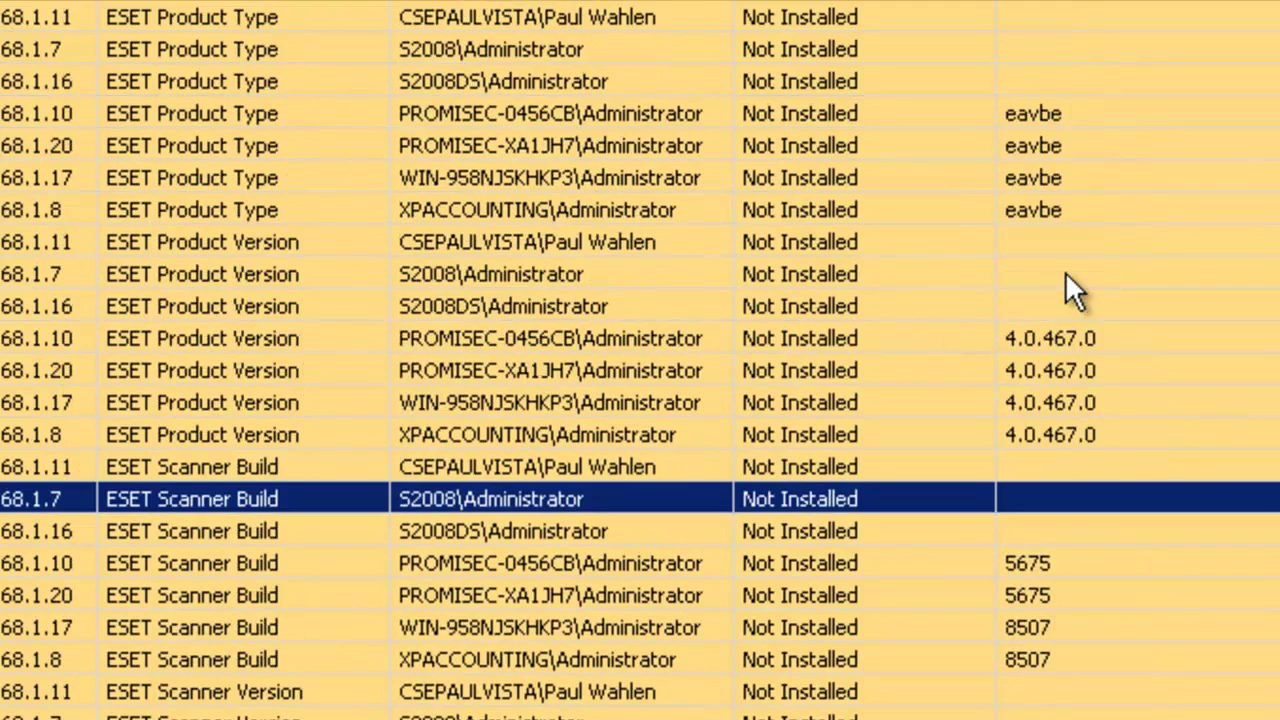
scroll(1065, 271, up, 2)
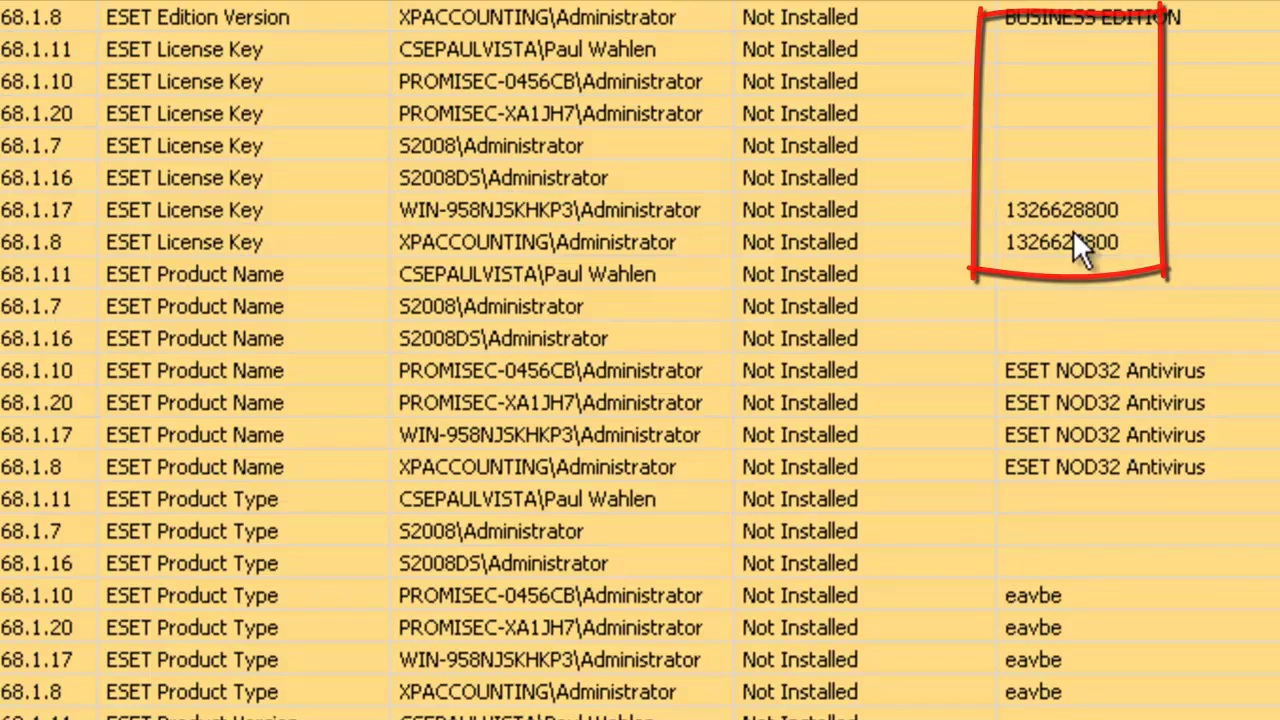
scroll(1073, 236, up, 2)
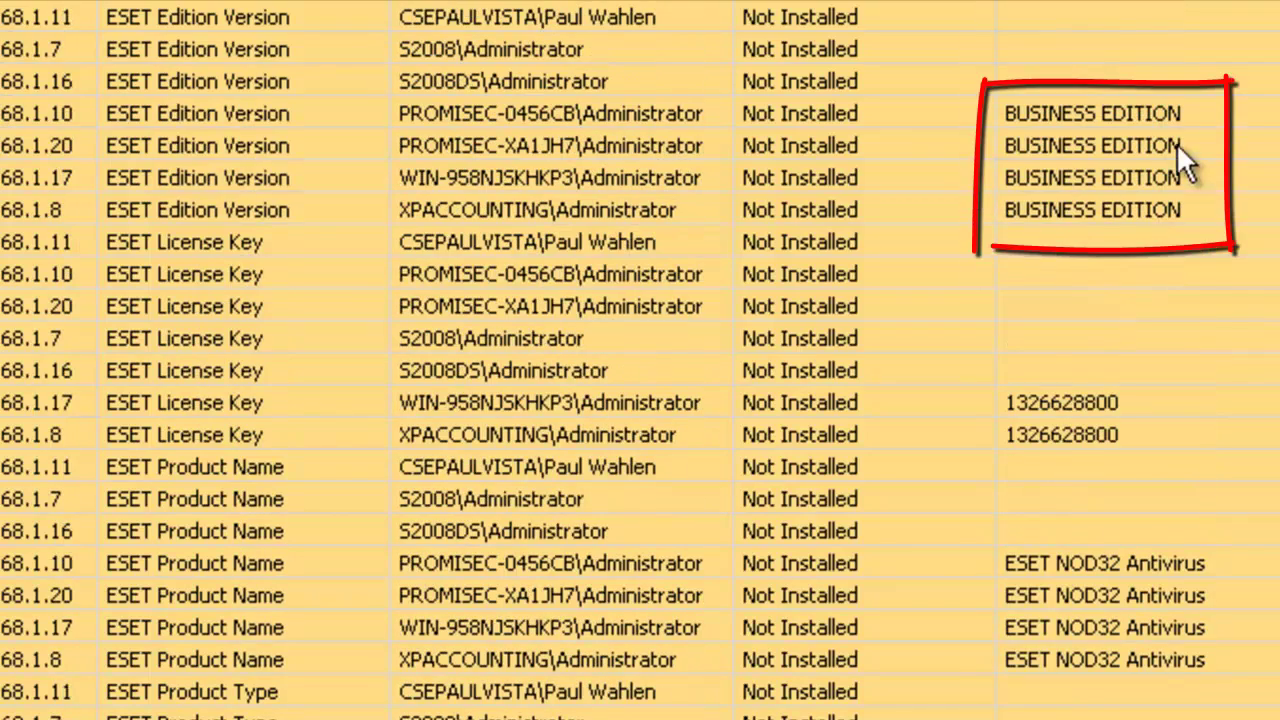
scroll(1077, 188, up, 1)
scroll(1075, 177, up, 2)
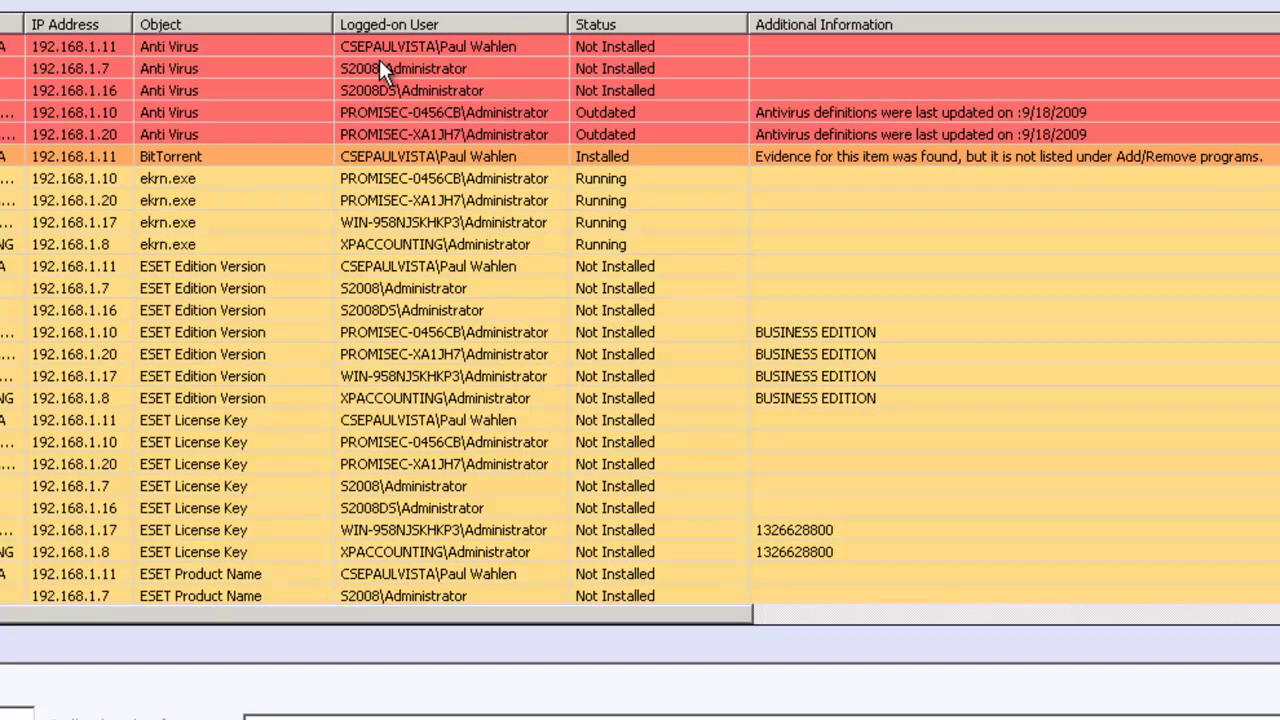
Select the top three Anti Virus rows and view their actions, then sort the results by Last Date
click(402, 46)
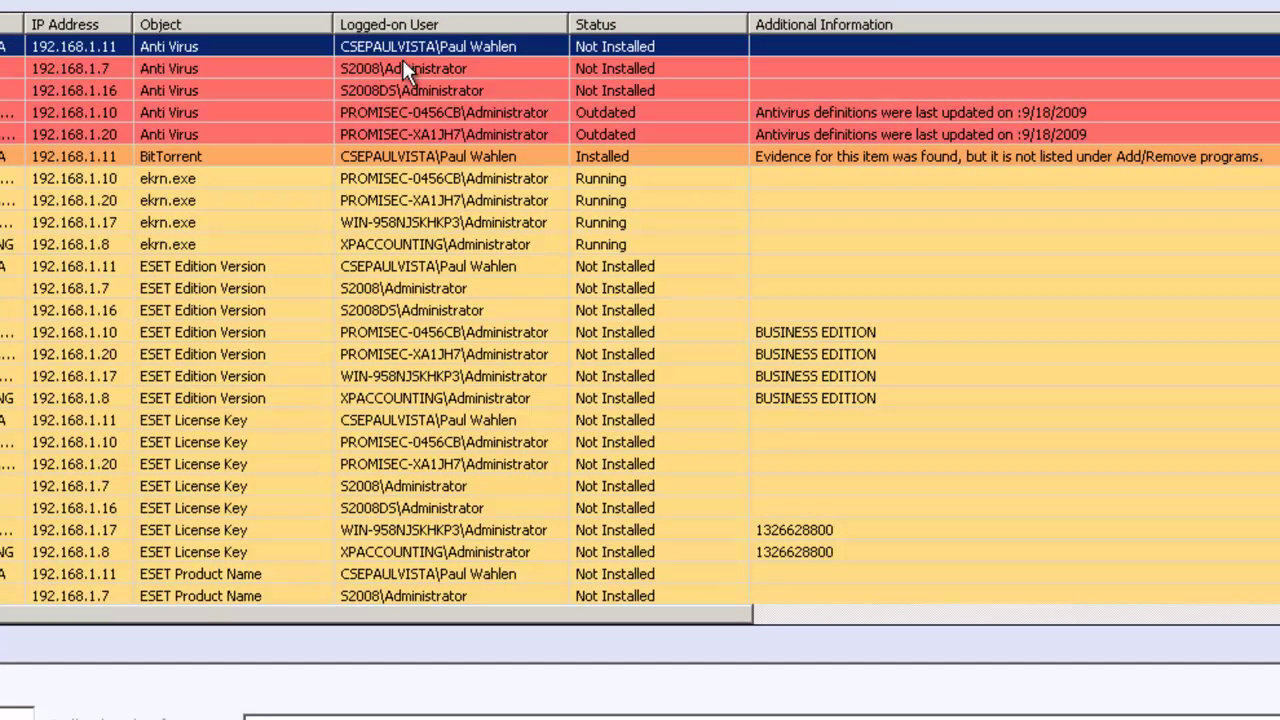
shift+click(404, 93)
right_click(404, 66)
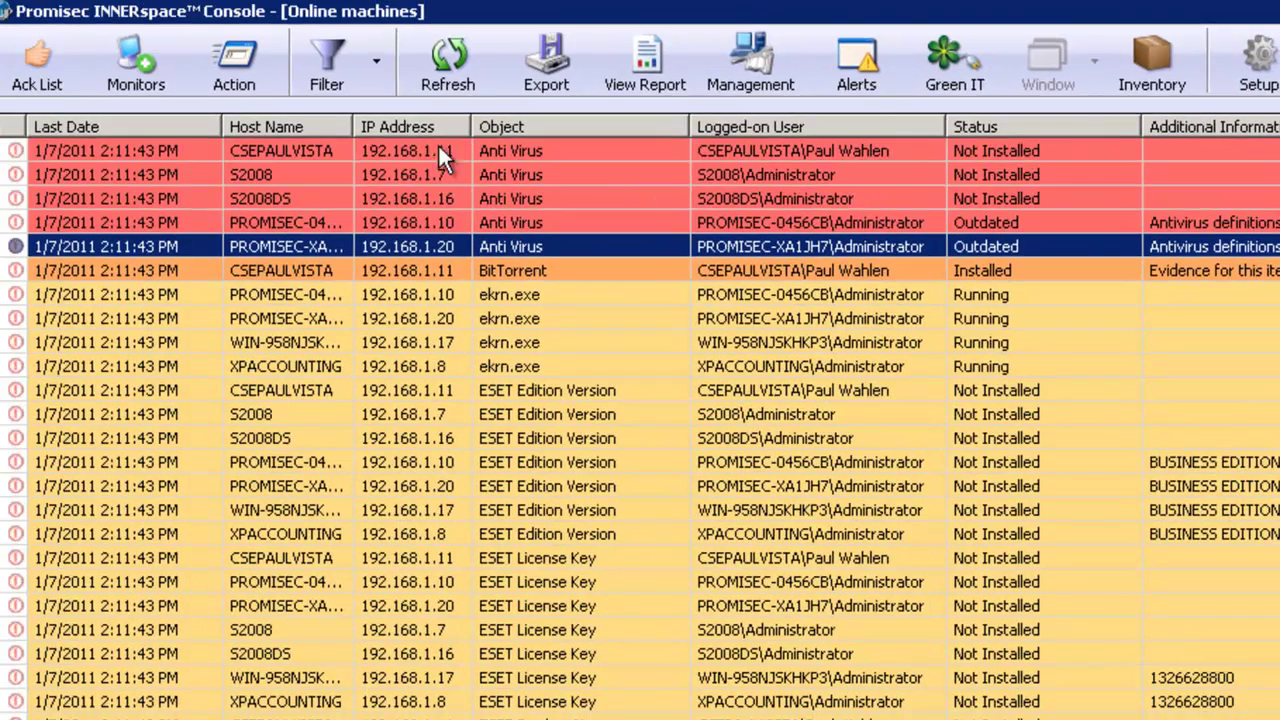
click(190, 128)
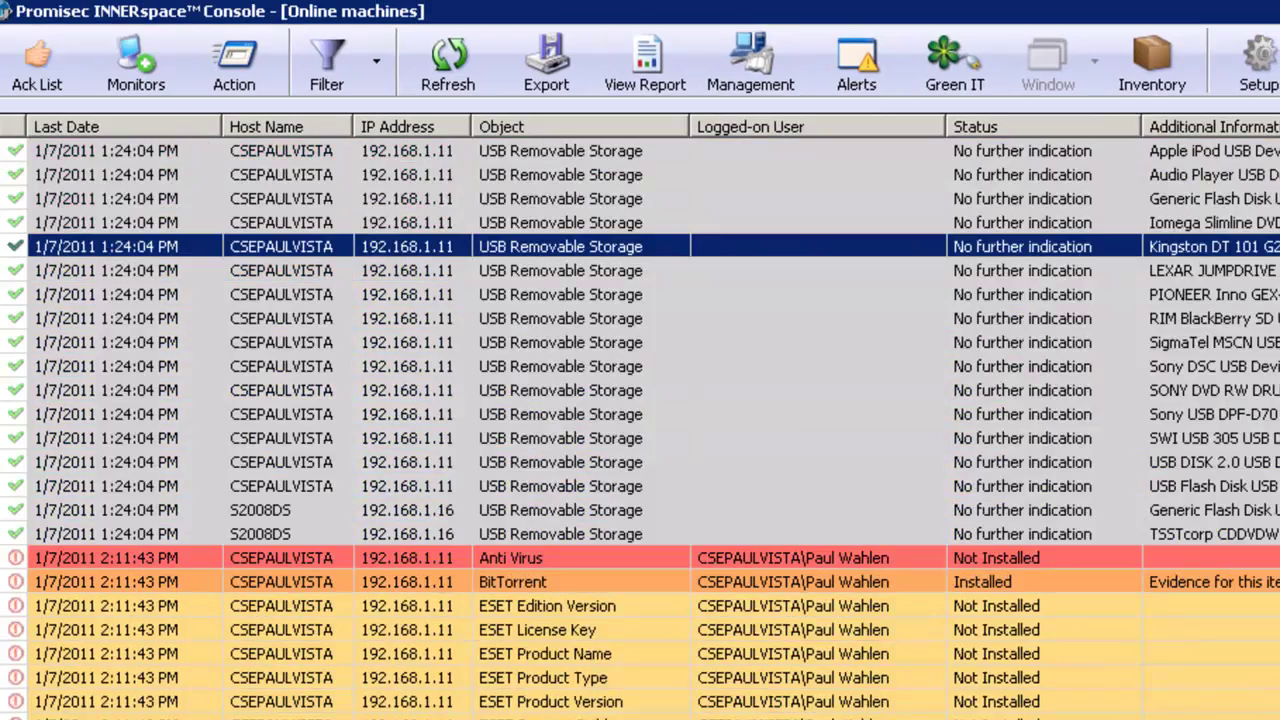
scroll(1105, 642, down, 10)
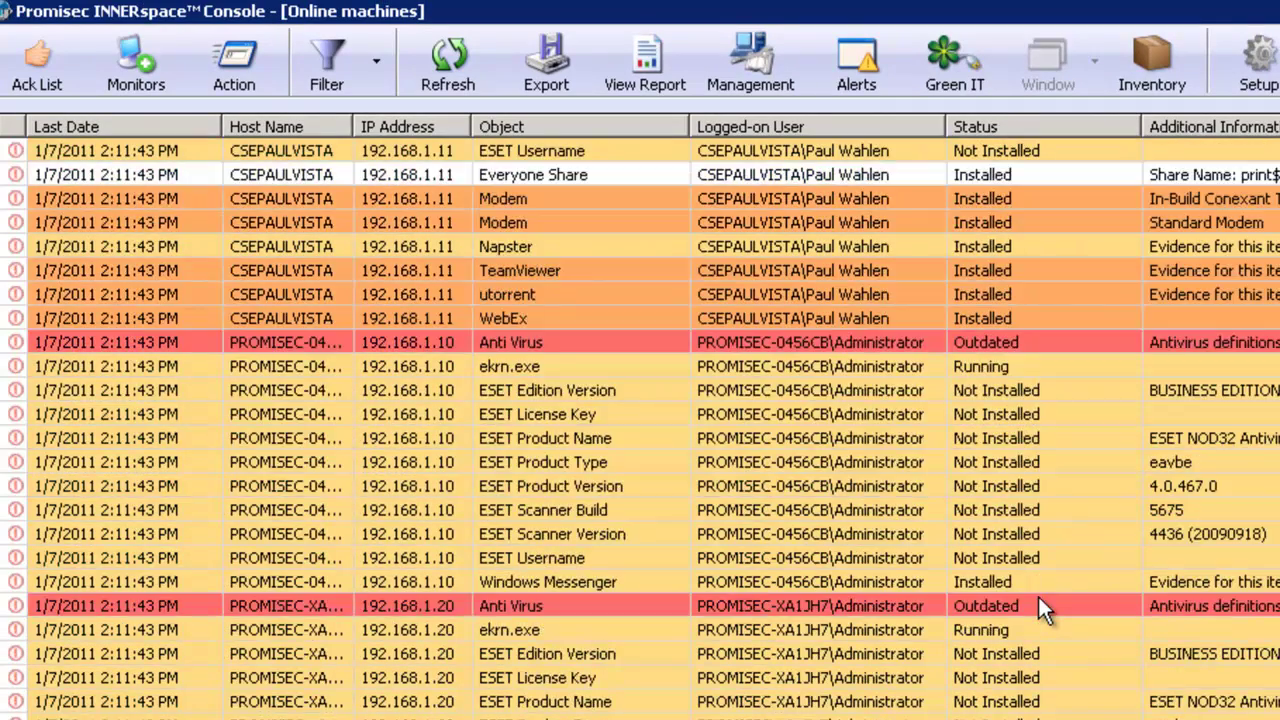